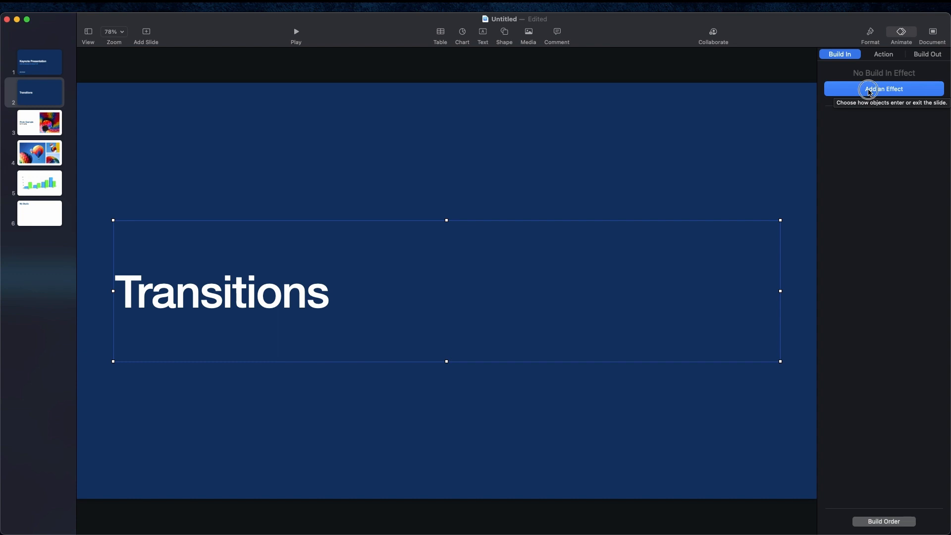
# Step: Browse the build-in effects and apply Appear to the Transitions title
pyautogui.click(871, 91)
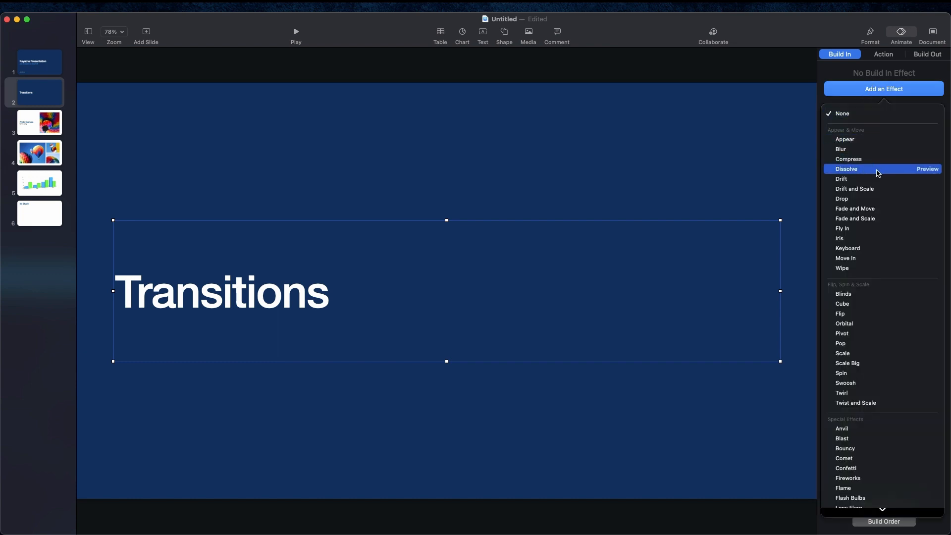
pyautogui.scroll(-3, 868, 287)
pyautogui.scroll(-2, 868, 290)
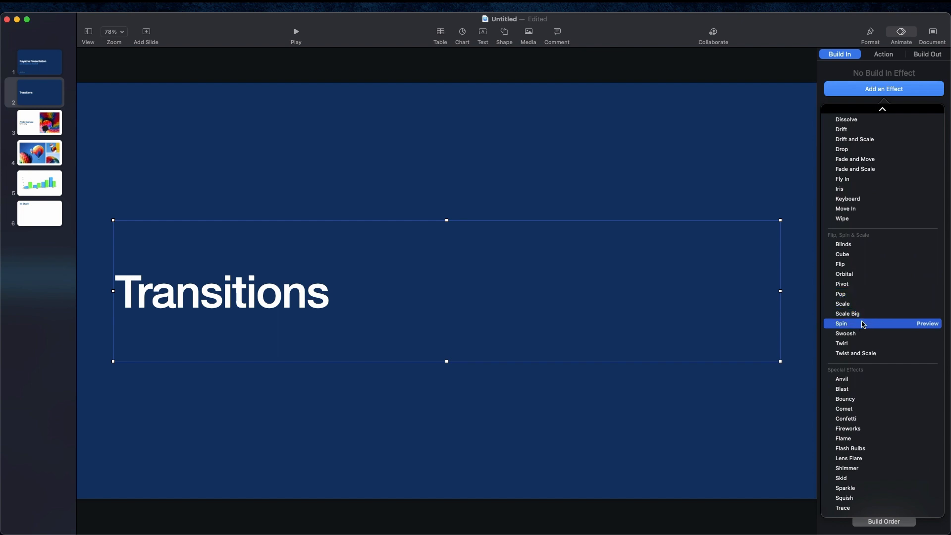
pyautogui.scroll(5, 860, 199)
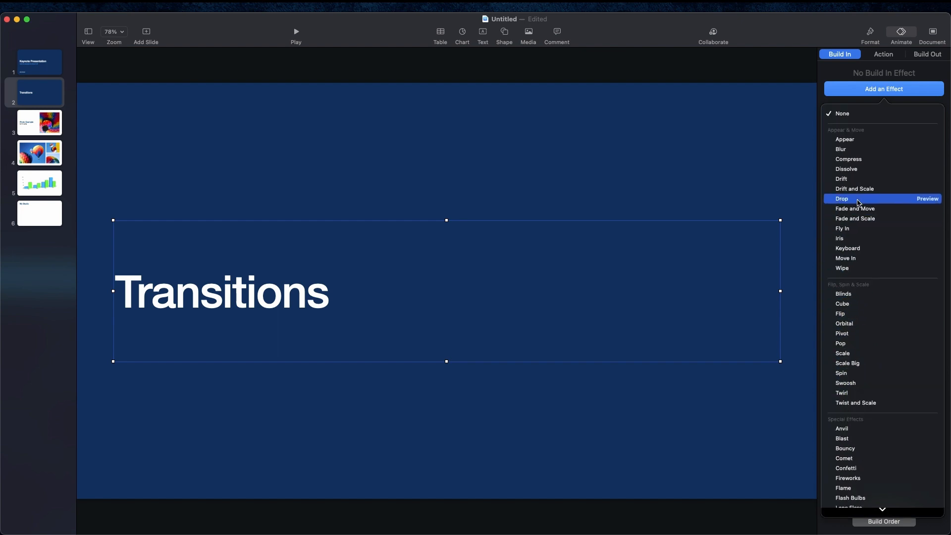
pyautogui.click(853, 144)
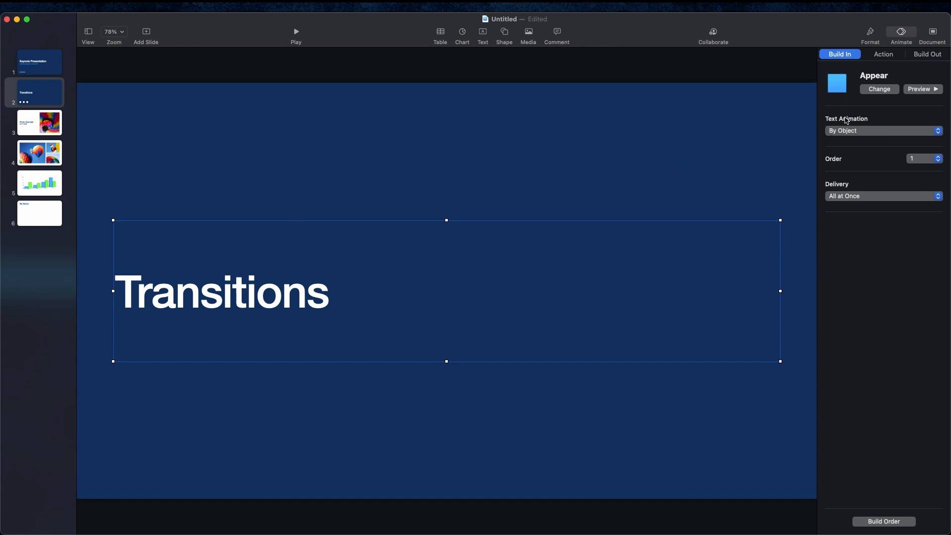
# Step: Preview the Drift and Scale, Drop, Fade and Move, and Fly In build-in effects, and change the Transitions title's effect to Fly In
pyautogui.click(876, 91)
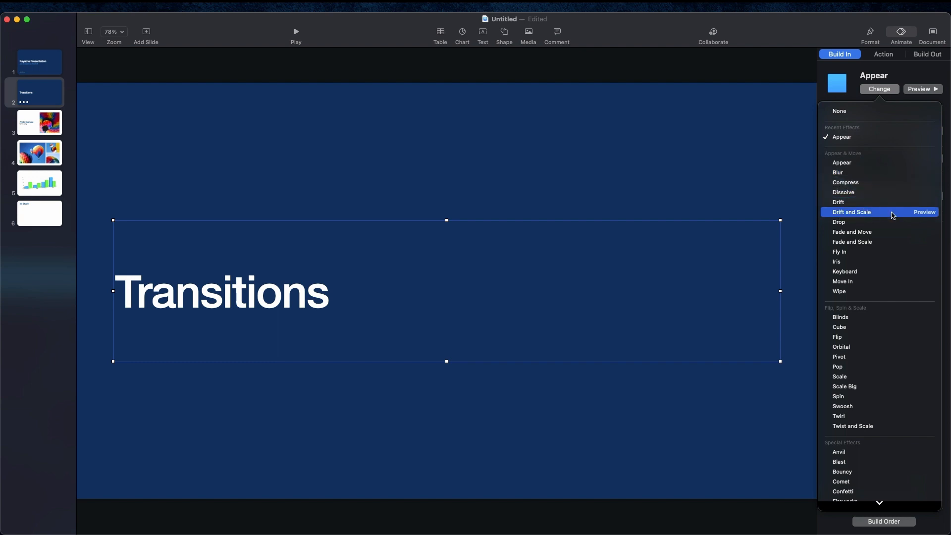
pyautogui.click(925, 213)
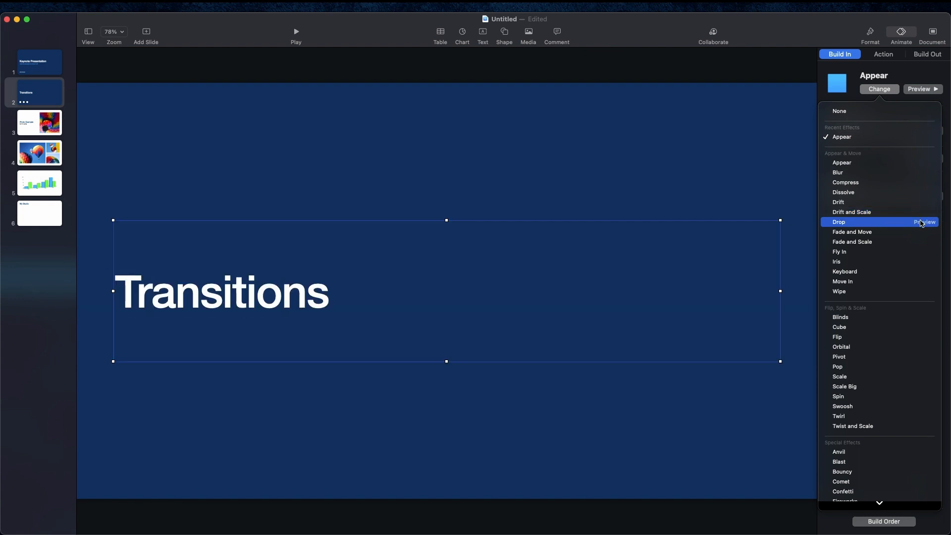
pyautogui.click(923, 223)
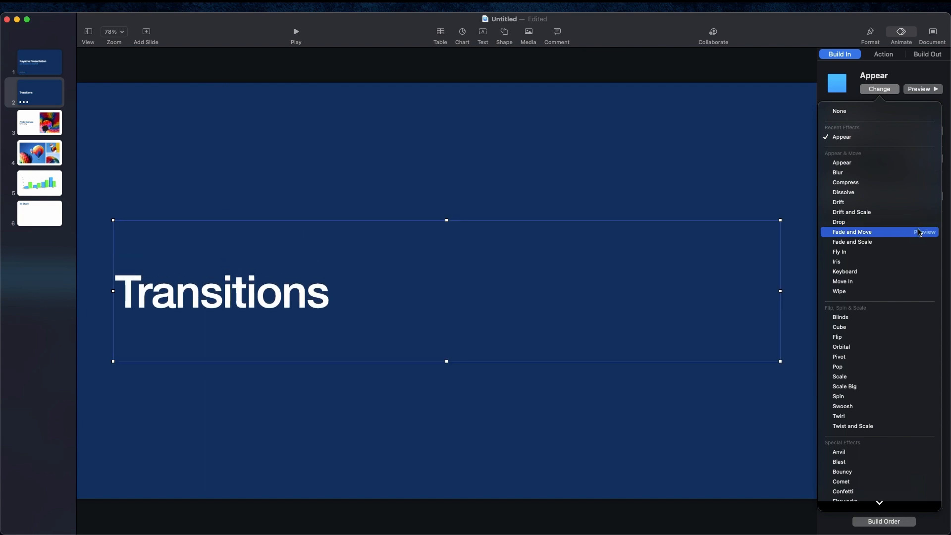
pyautogui.click(921, 233)
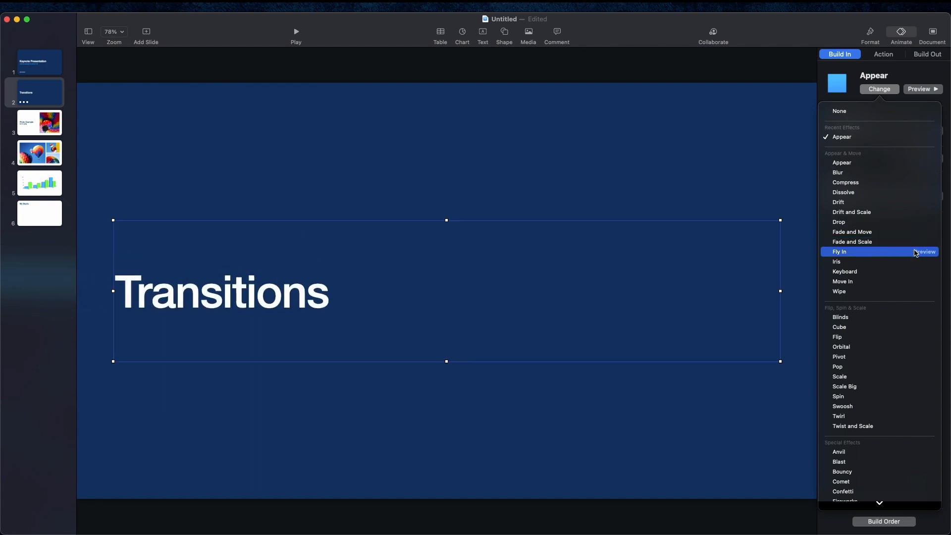
pyautogui.click(919, 254)
pyautogui.click(860, 256)
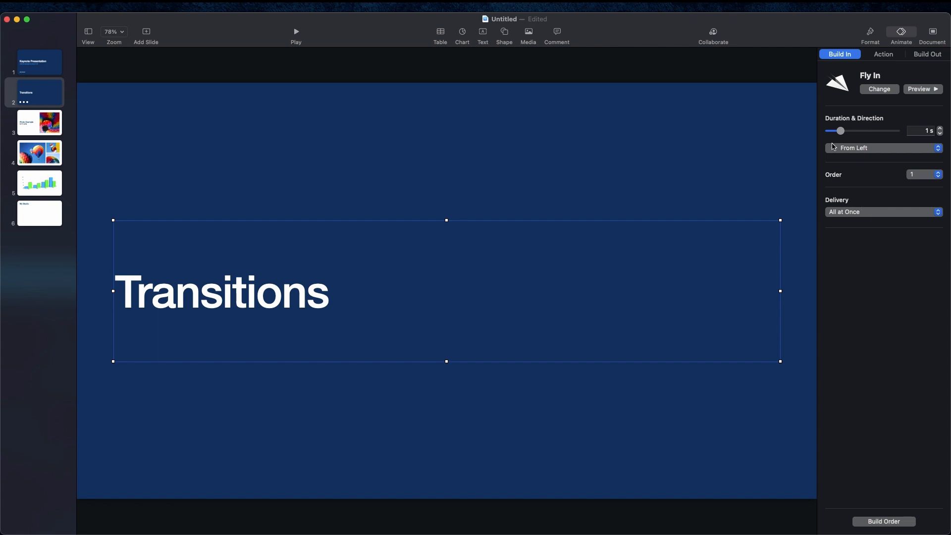
# Step: Preview the Fly In effect at a longer and a shorter duration, and return the duration to 1 s
pyautogui.moveTo(844, 134); pyautogui.dragTo(861, 132)
pyautogui.click(917, 91)
pyautogui.moveTo(863, 135); pyautogui.dragTo(837, 135)
pyautogui.click(917, 91)
pyautogui.moveTo(834, 131); pyautogui.dragTo(841, 132)
pyautogui.click(929, 91)
# Step: Set the Fly In direction to From Top Left and preview the animation
pyautogui.click(861, 152)
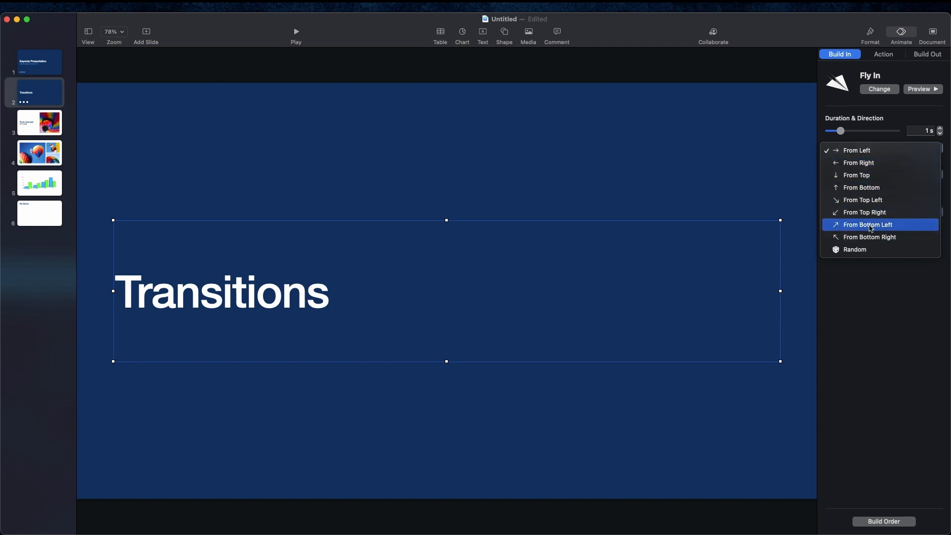
pyautogui.click(882, 199)
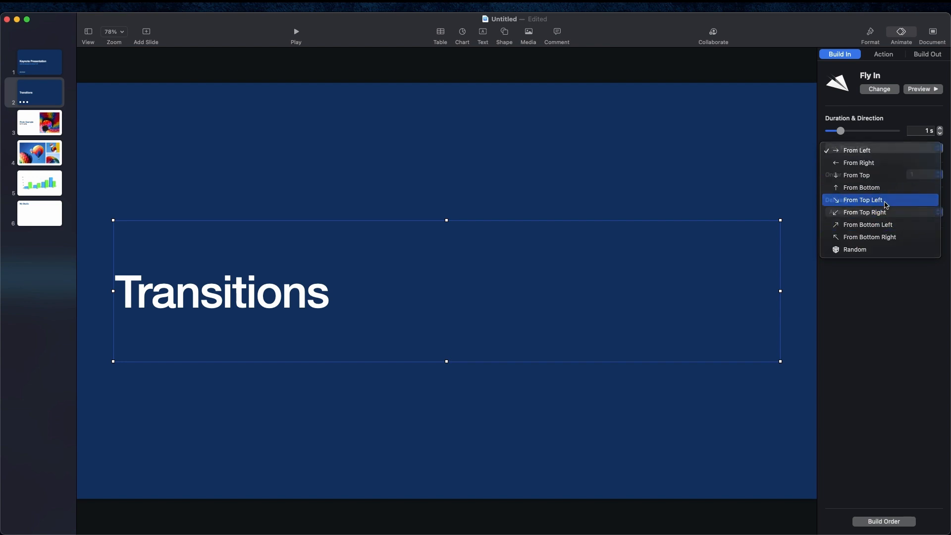
pyautogui.click(923, 89)
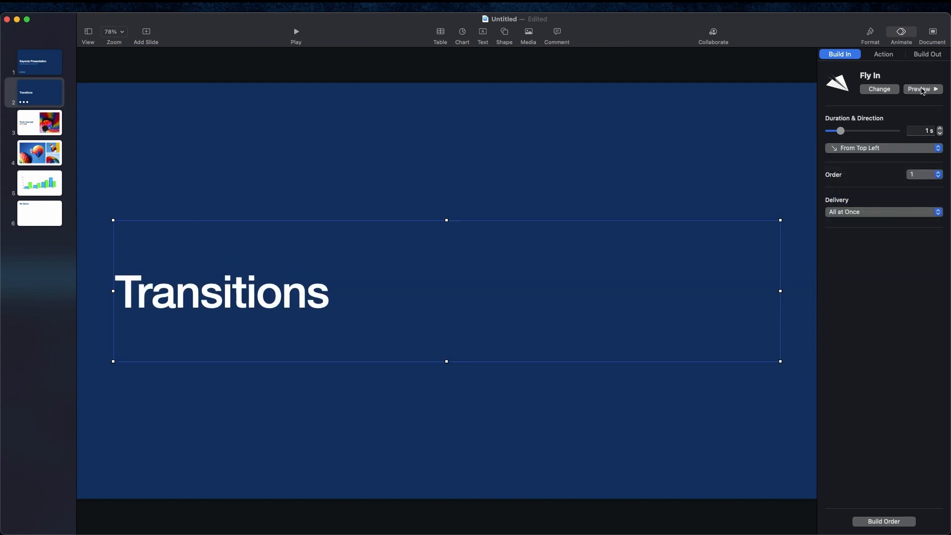
# Step: Set the Fly In direction to From Bottom Right and preview the animation
pyautogui.click(900, 147)
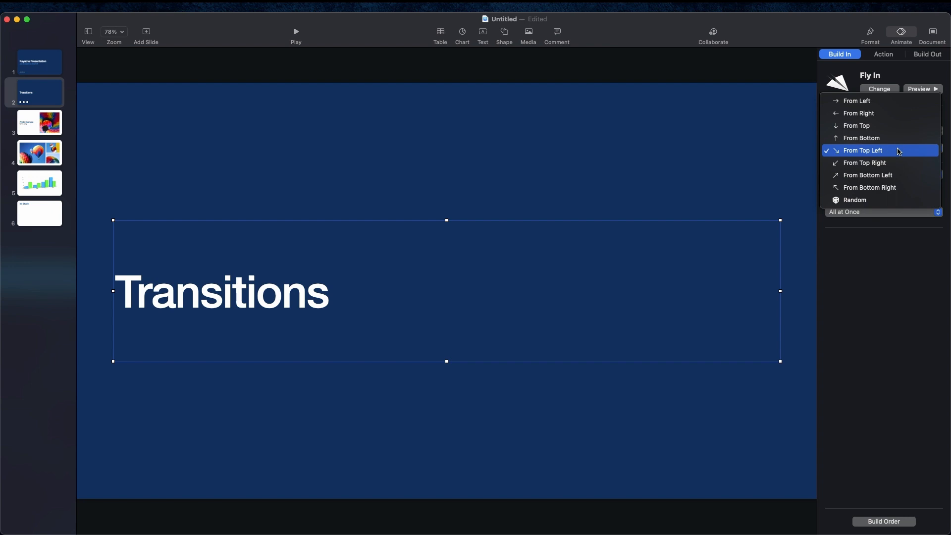
pyautogui.click(895, 187)
pyautogui.click(921, 91)
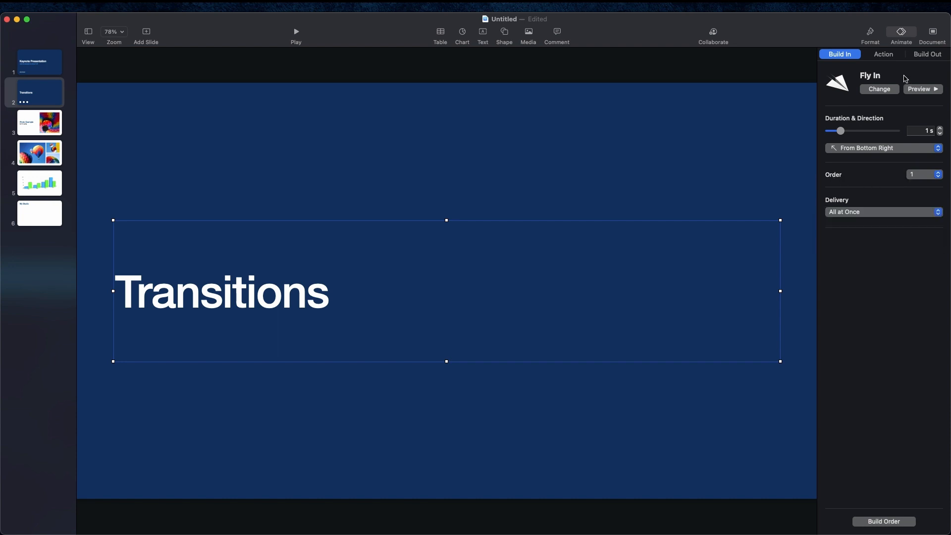
# Step: Preview the Move, Opacity, Rotate, Scale, Blink and Bounce action effects on the Transitions title without applying any
pyautogui.click(884, 54)
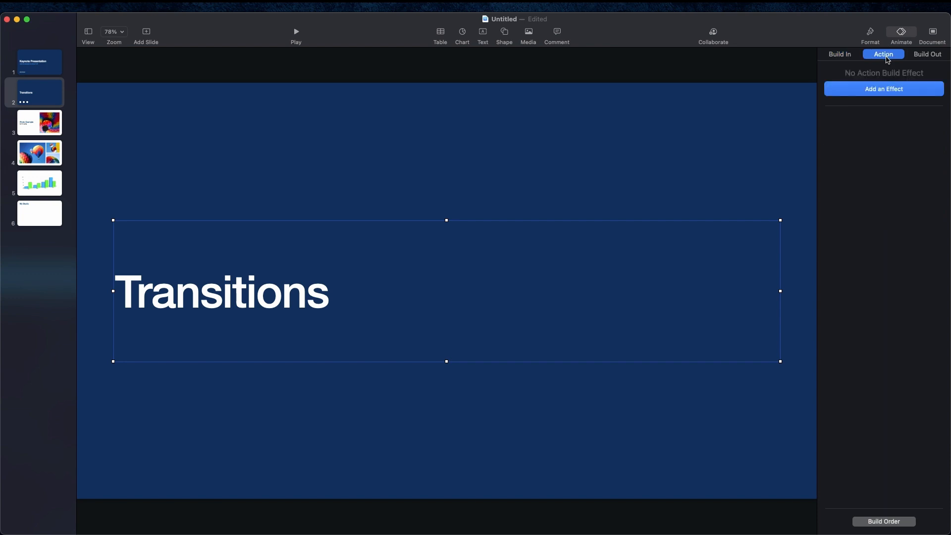
pyautogui.click(880, 94)
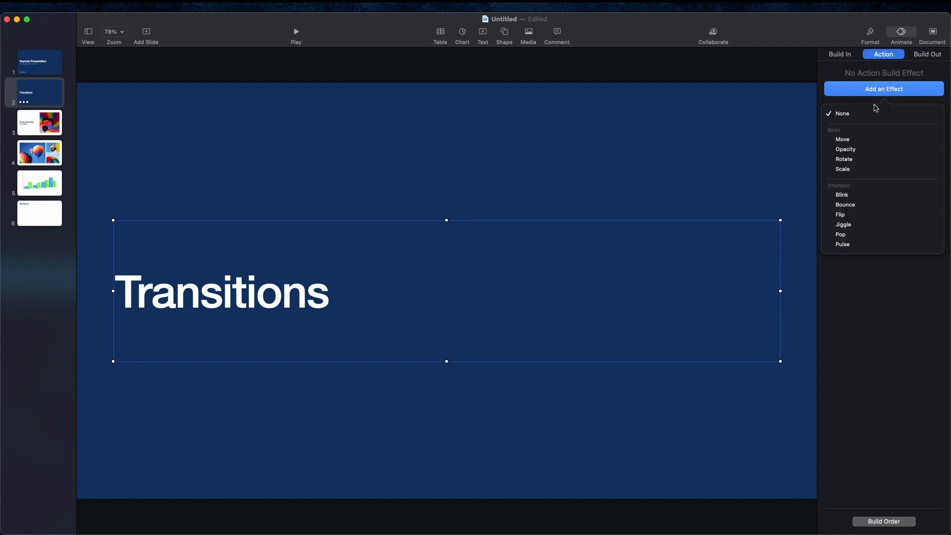
pyautogui.moveTo(863, 138)
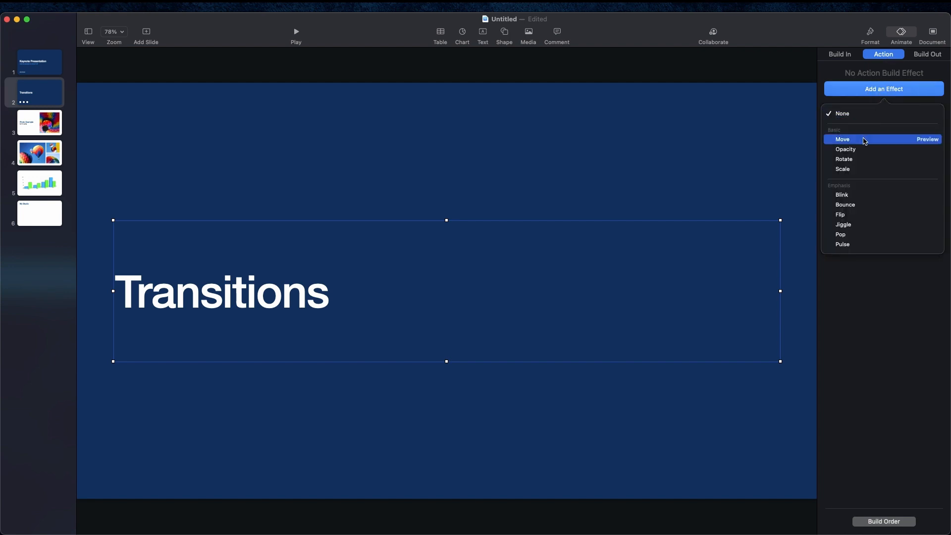
pyautogui.click(927, 140)
pyautogui.click(925, 150)
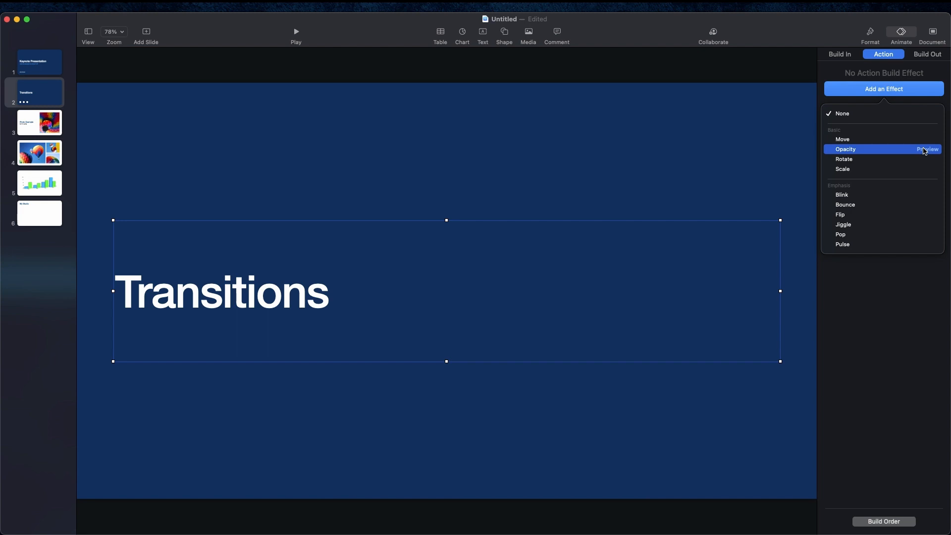
pyautogui.click(924, 160)
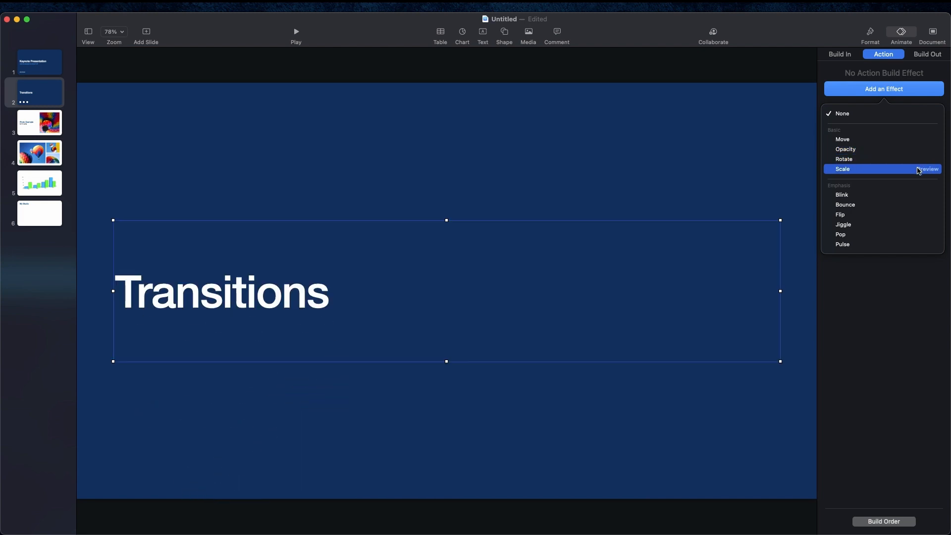
pyautogui.click(924, 170)
pyautogui.click(923, 198)
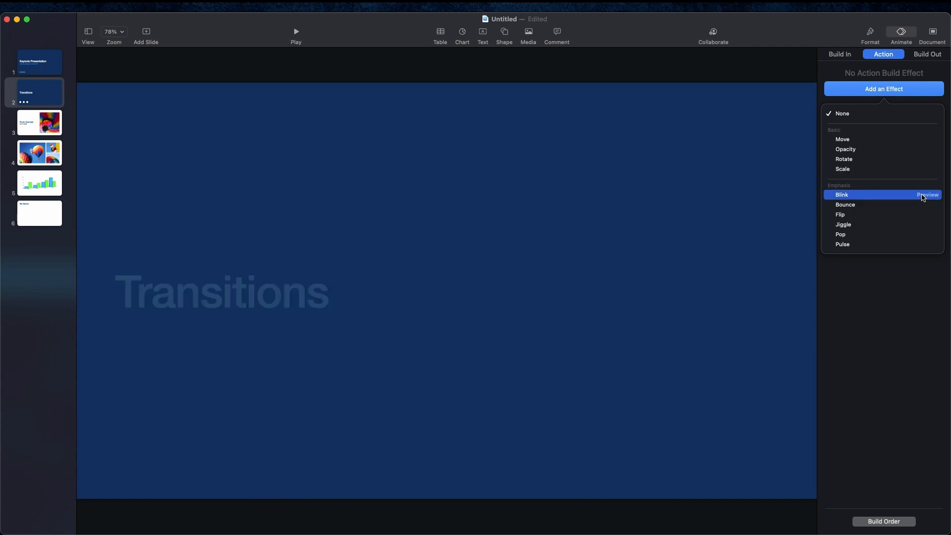
pyautogui.click(923, 206)
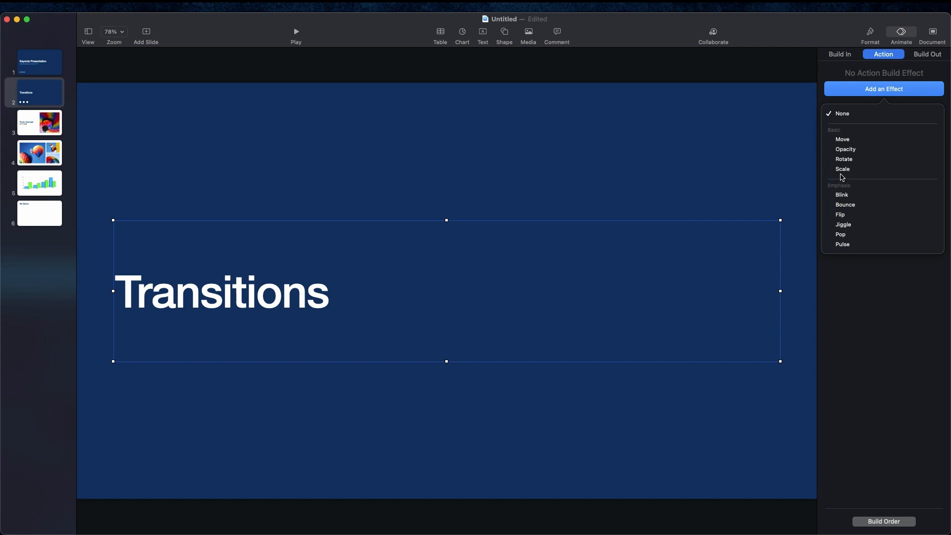
pyautogui.click(868, 77)
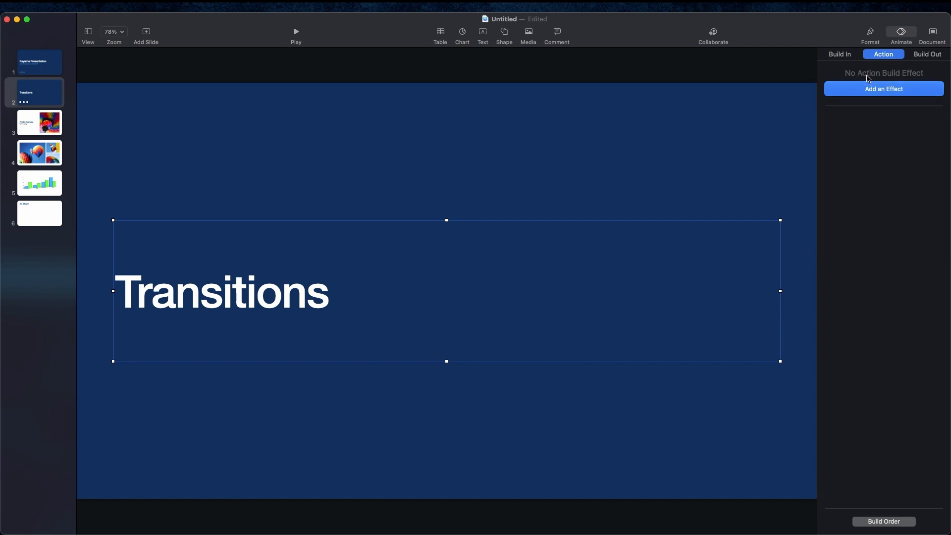
# Step: Preview the Iris build-out effect and apply it to the Transitions title
pyautogui.click(924, 57)
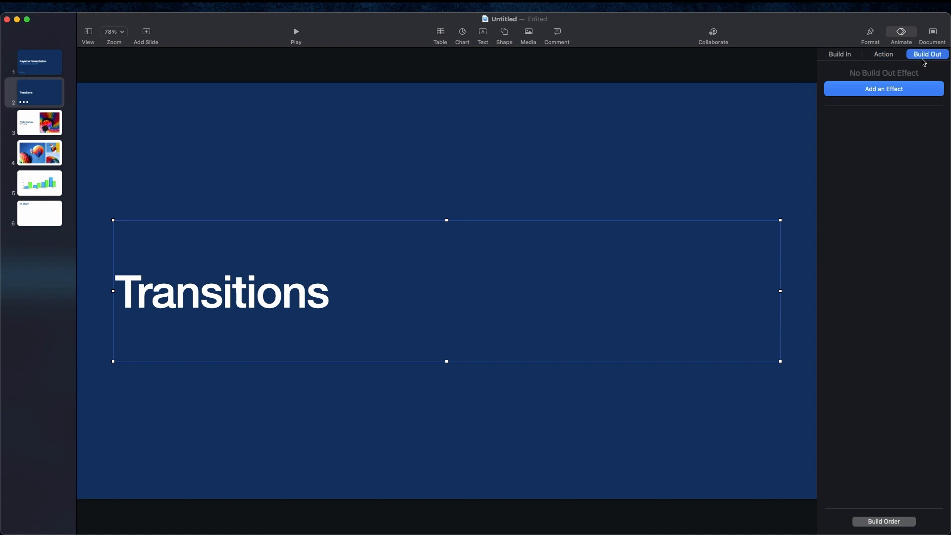
pyautogui.click(901, 92)
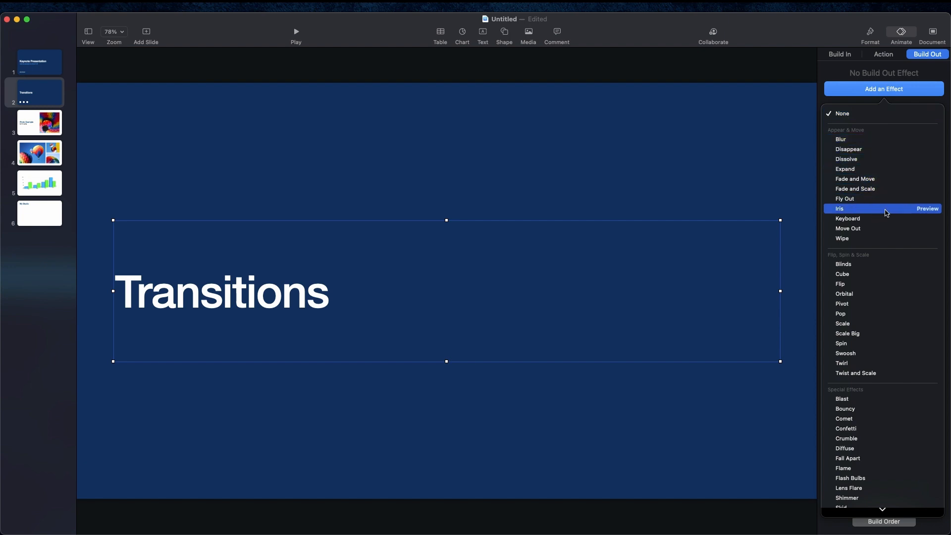
pyautogui.click(925, 210)
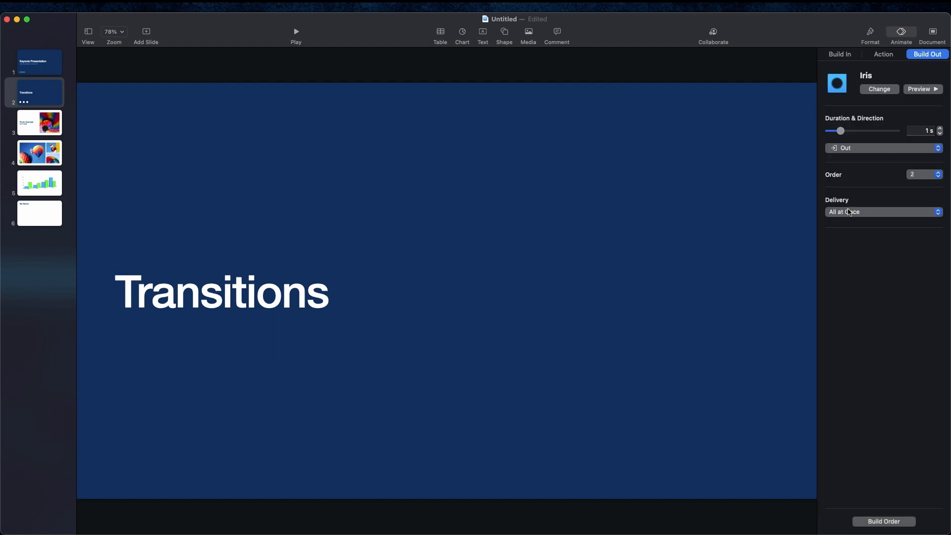
pyautogui.click(850, 210)
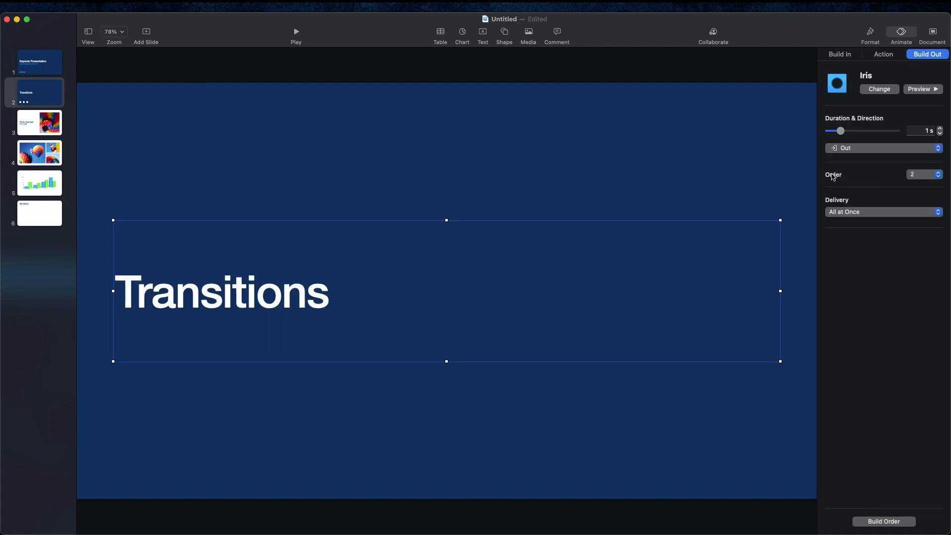
# Step: Examine the Iris build's order choices and its start options in the Build Order window, leaving the settings as they are
pyautogui.click(925, 175)
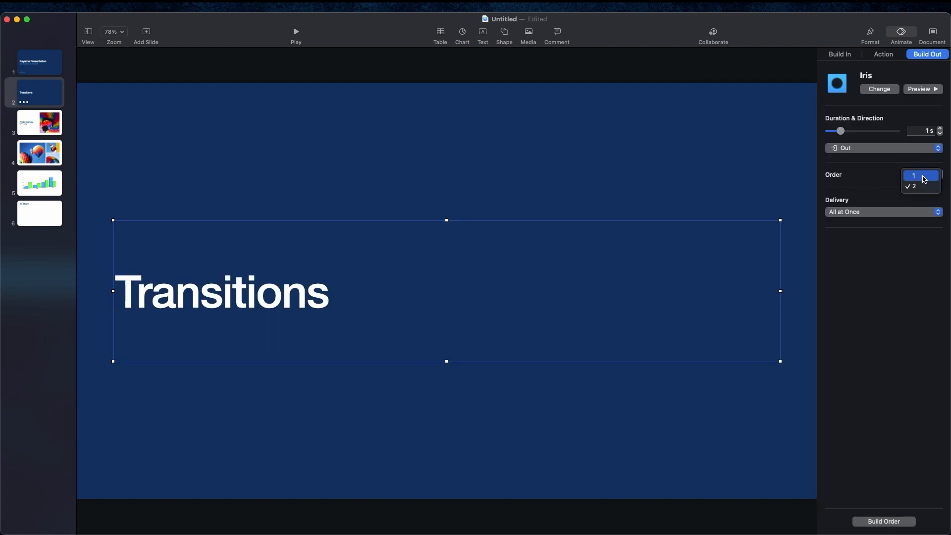
pyautogui.click(879, 177)
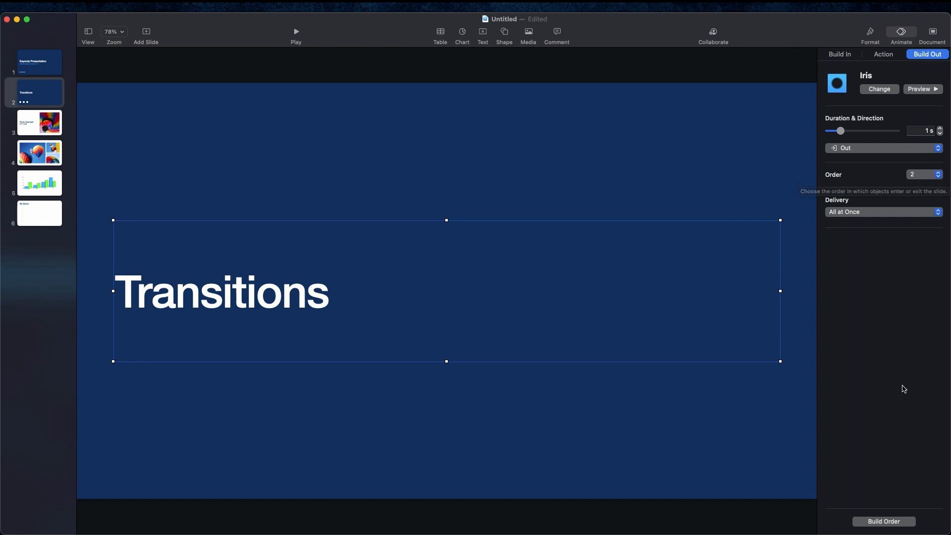
pyautogui.click(894, 525)
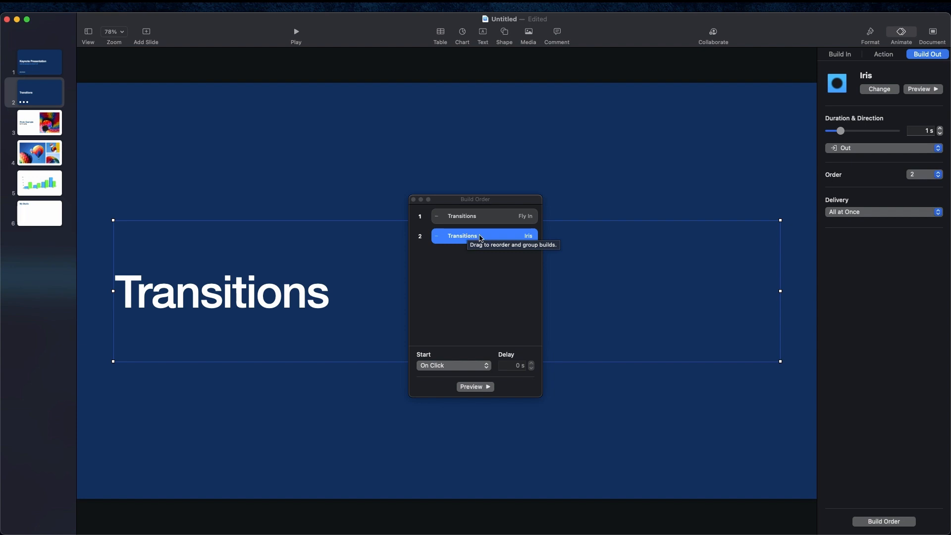
pyautogui.click(456, 368)
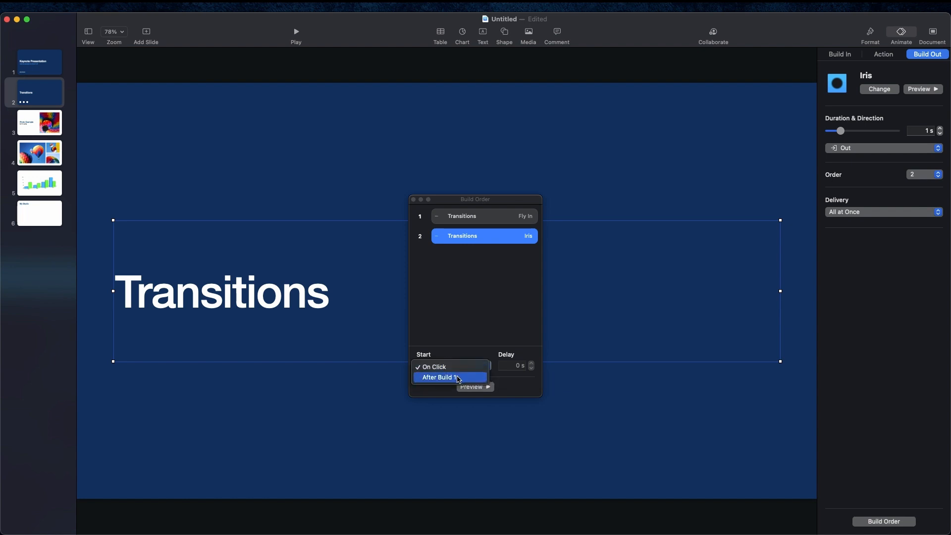
pyautogui.click(460, 343)
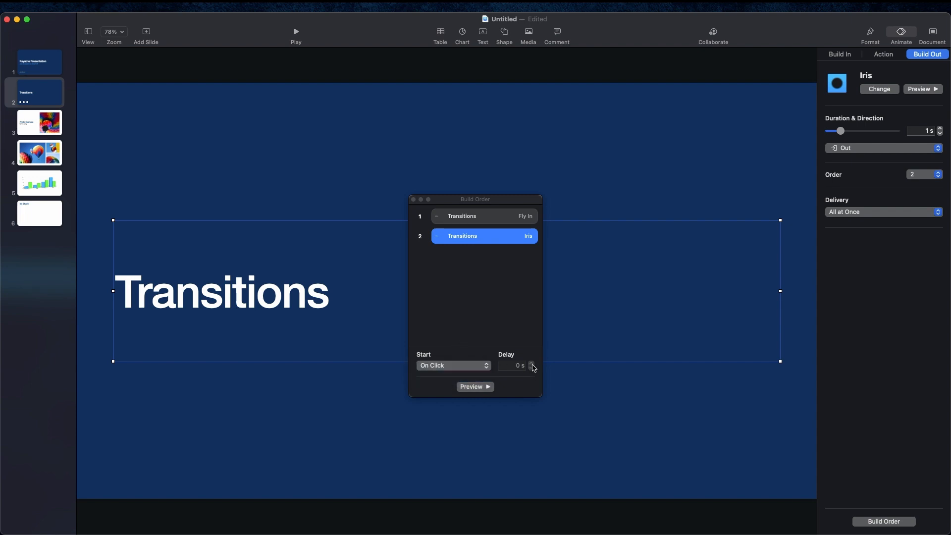
pyautogui.click(414, 200)
# Step: Play the slideshow from the first slide and advance through the Transitions title's Fly In build on slide 2
pyautogui.click(28, 63)
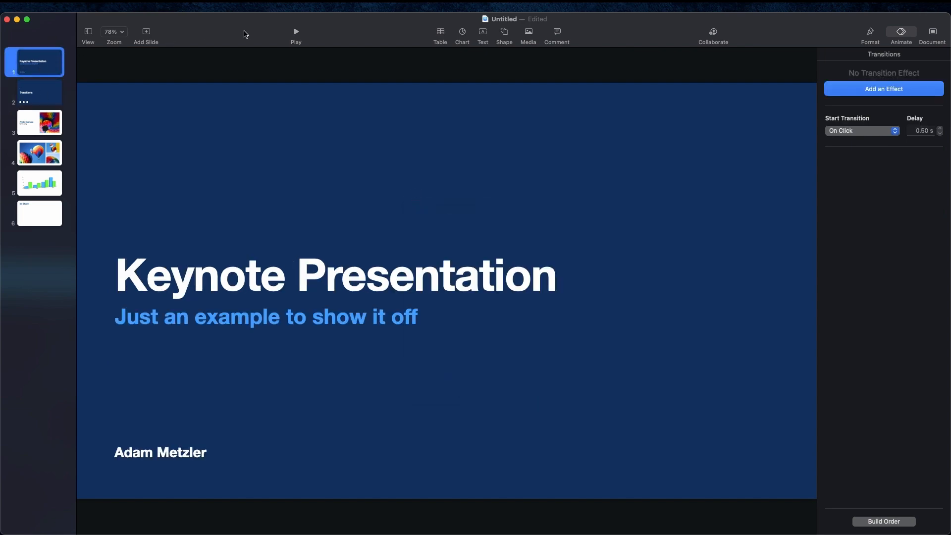
pyautogui.click(296, 33)
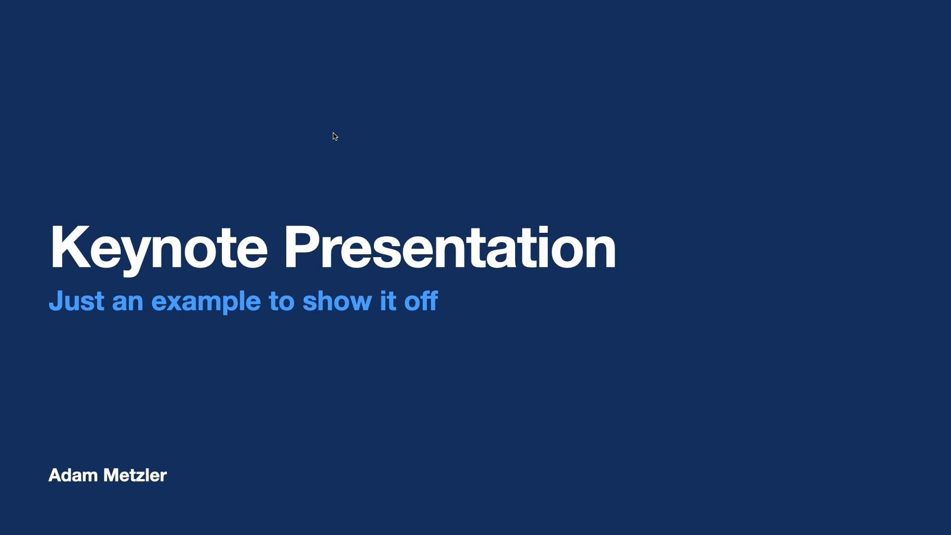
pyautogui.click(335, 137)
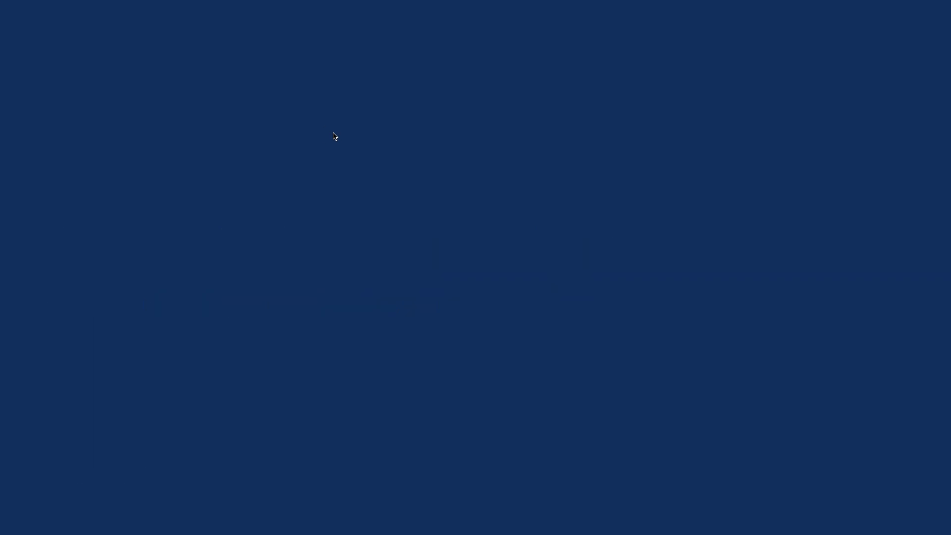
pyautogui.click(335, 137)
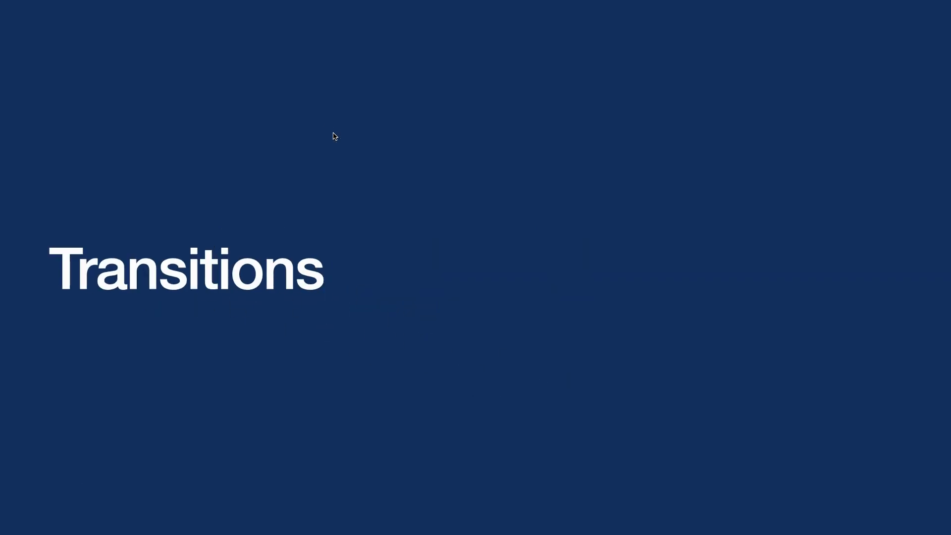
# Step: Advance through the Transitions title's Iris build-out and exit the slideshow
pyautogui.click(335, 136)
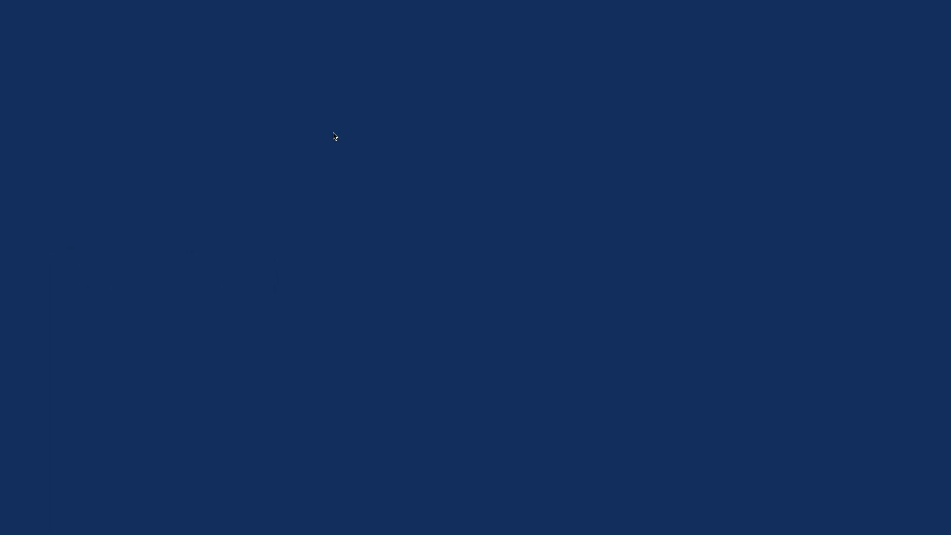
pyautogui.press('Escape')
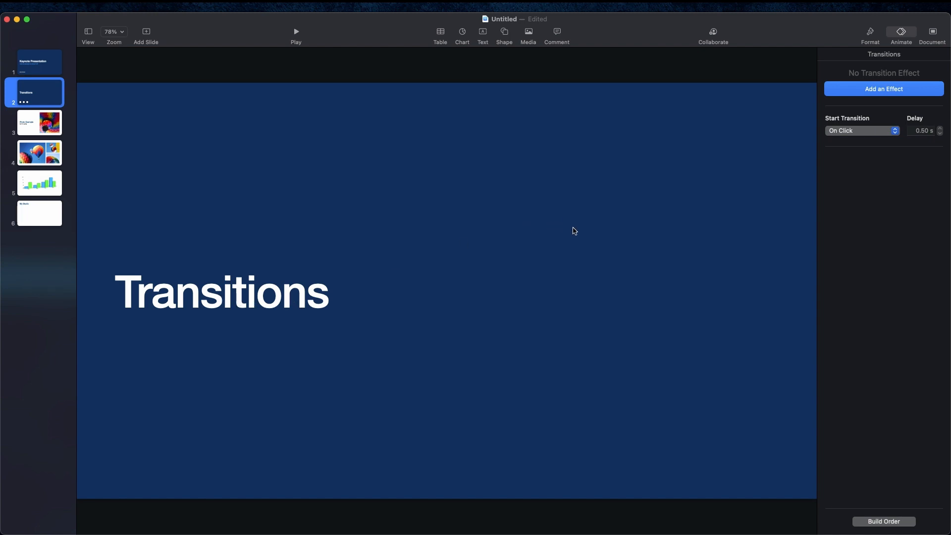
# Step: Set the Transitions title's Fly In build to start After Transition in the Build Order window
pyautogui.click(869, 520)
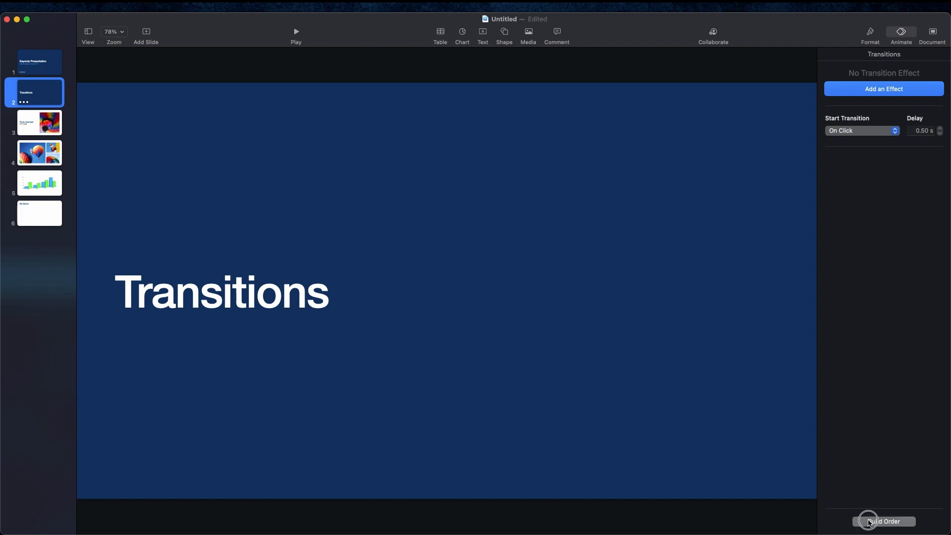
pyautogui.click(468, 217)
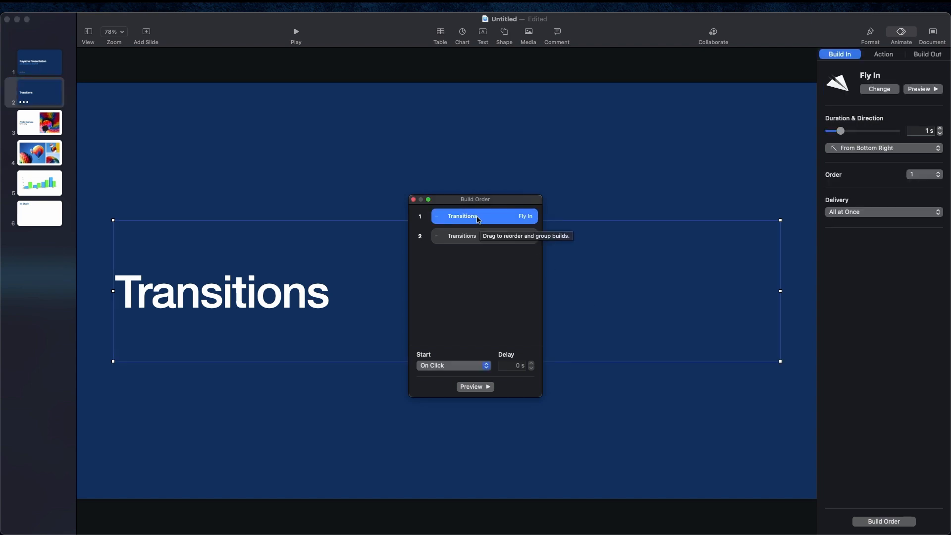
pyautogui.click(486, 367)
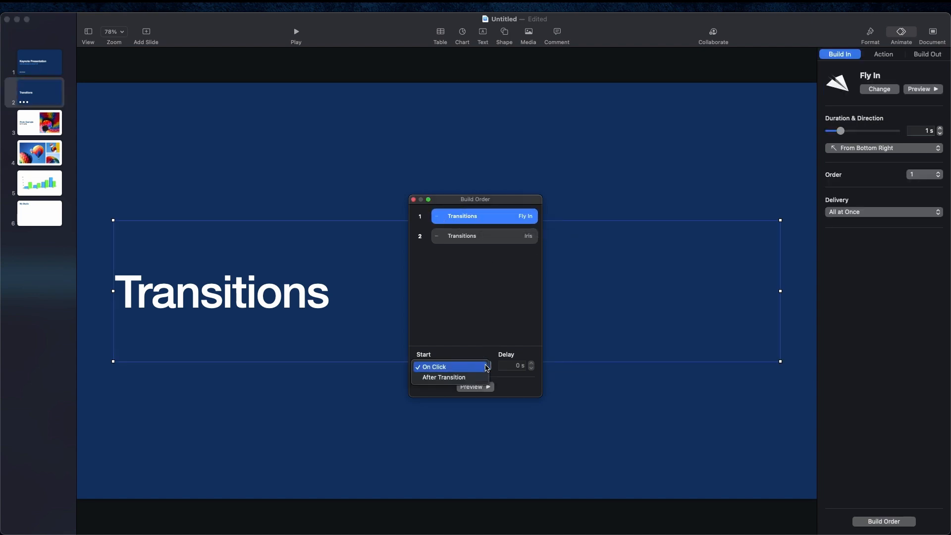
pyautogui.click(478, 378)
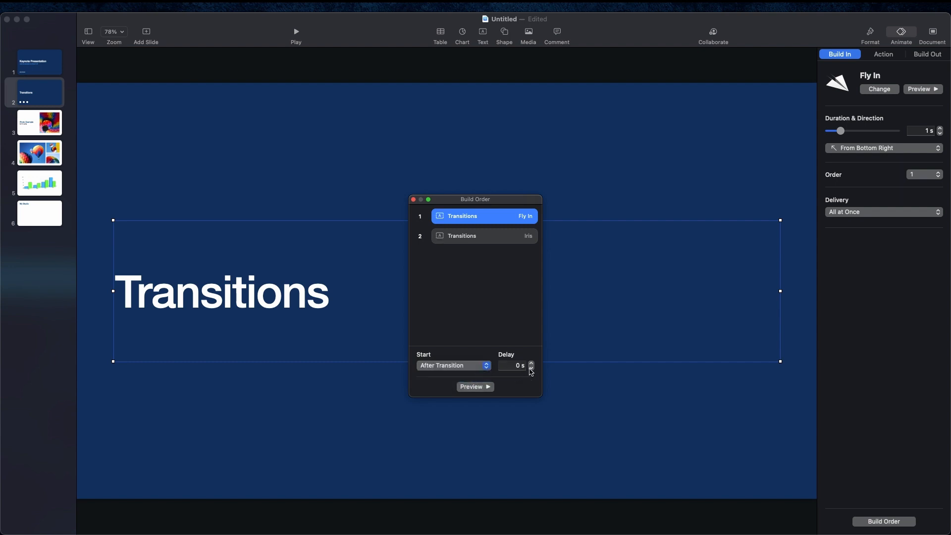
pyautogui.click(414, 199)
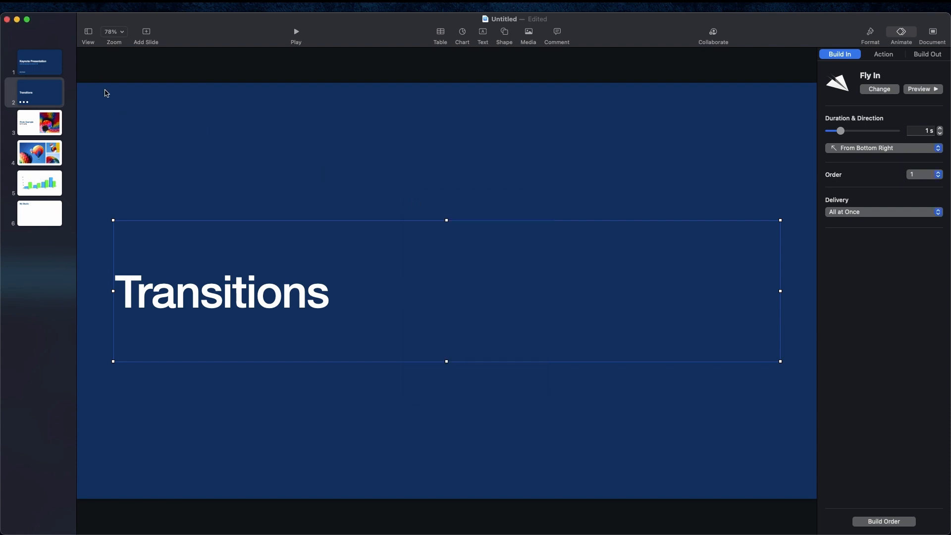
# Step: Play the slideshow from slide 1 to check the Fly In build's automatic start on slide 2, and exit
pyautogui.click(37, 63)
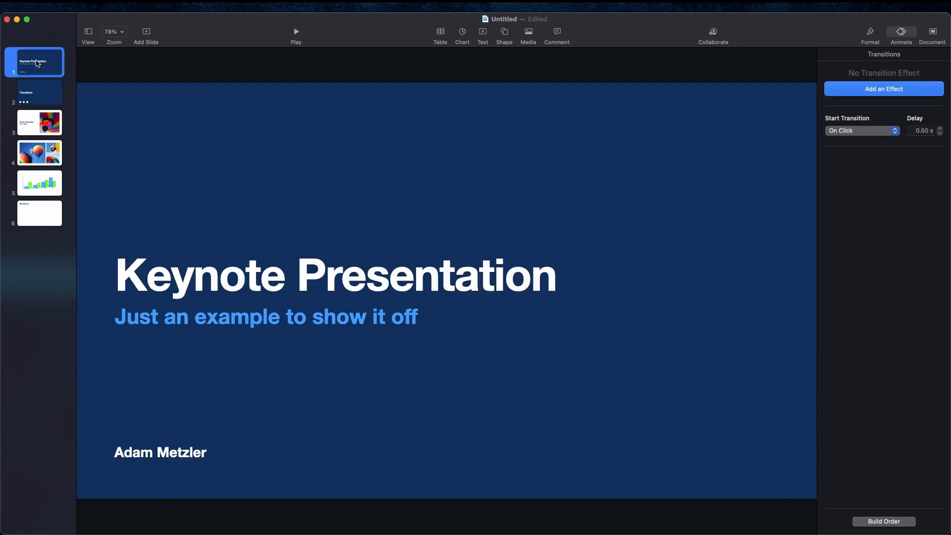
pyautogui.click(296, 33)
pyautogui.click(321, 48)
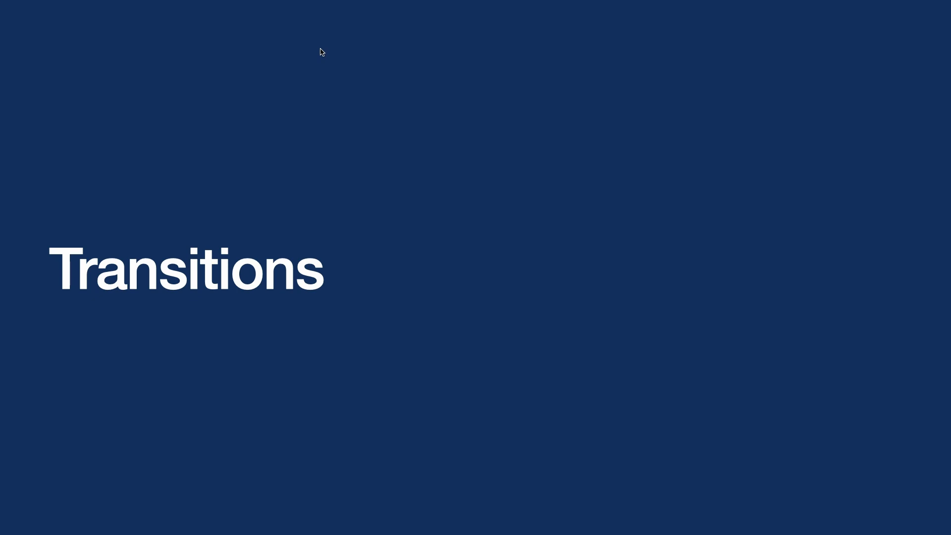
pyautogui.press('Escape')
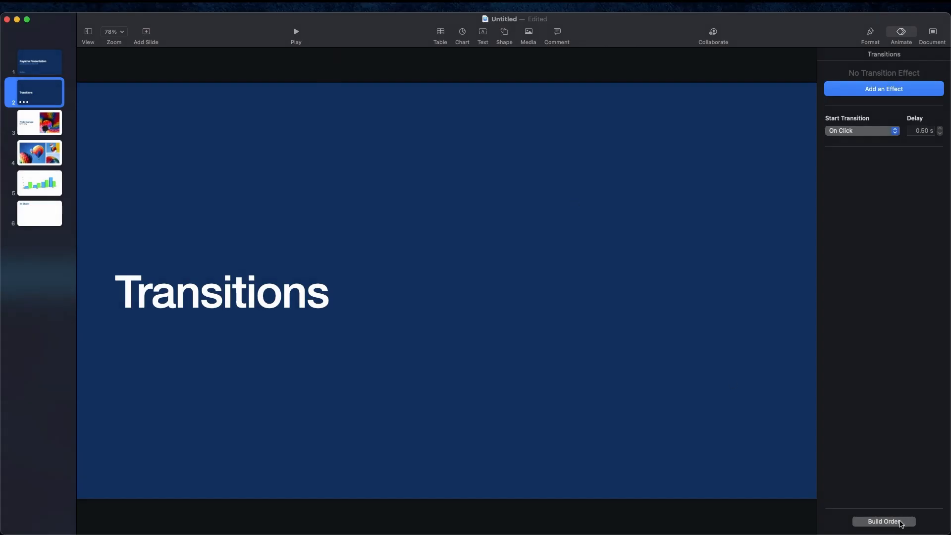
# Step: Increase the start delay of the Transitions title's Fly In build in the Build Order window
pyautogui.click(902, 524)
pyautogui.click(491, 220)
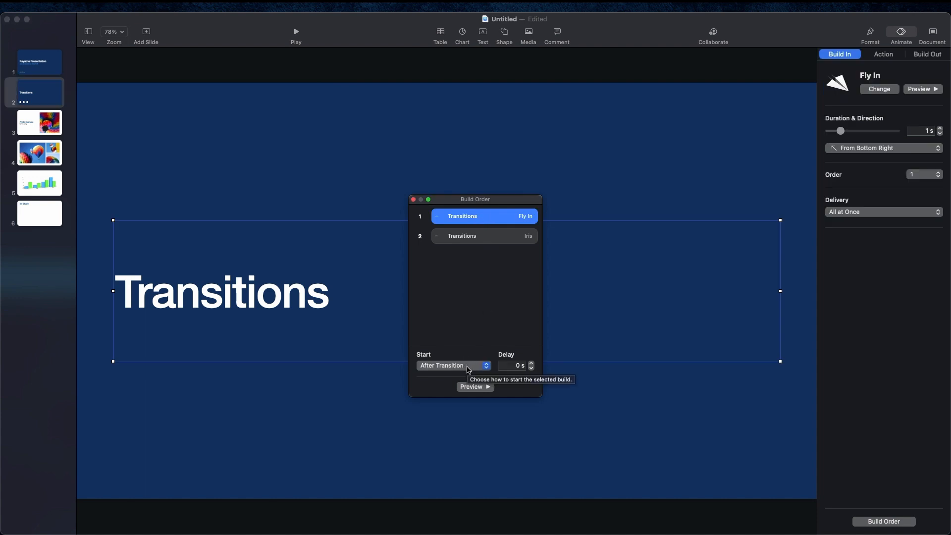
pyautogui.click(532, 363)
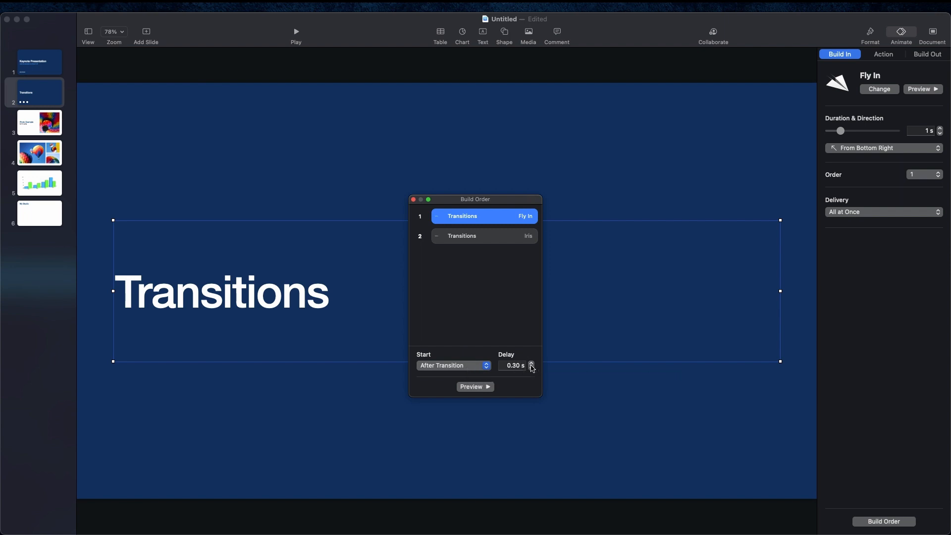
pyautogui.click(532, 364)
pyautogui.click(532, 364)
pyautogui.click(532, 364)
pyautogui.click(532, 364)
pyautogui.click(532, 363)
pyautogui.click(532, 363)
pyautogui.click(532, 364)
pyautogui.click(532, 364)
pyautogui.click(414, 199)
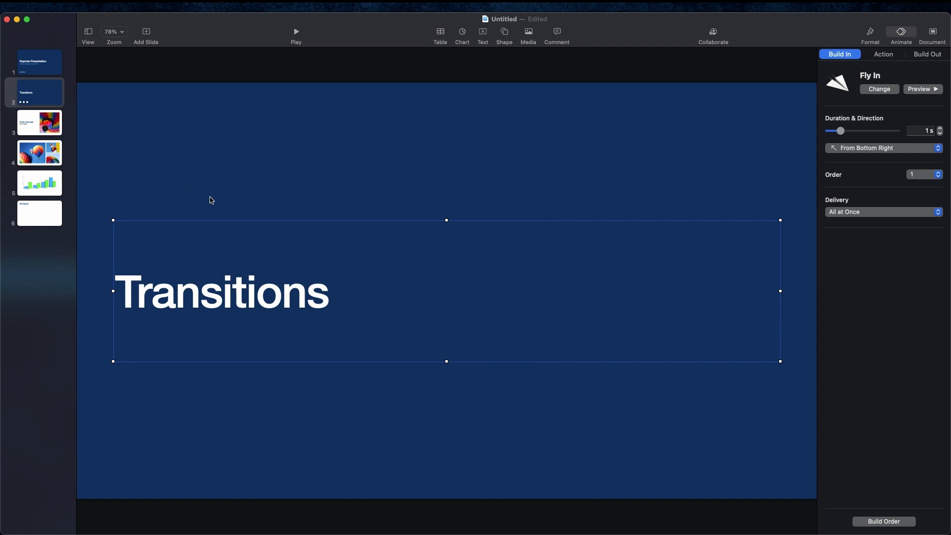
# Step: Replay the slideshow from slide 1 to check the delayed Fly In build on slide 2, and exit
pyautogui.click(53, 68)
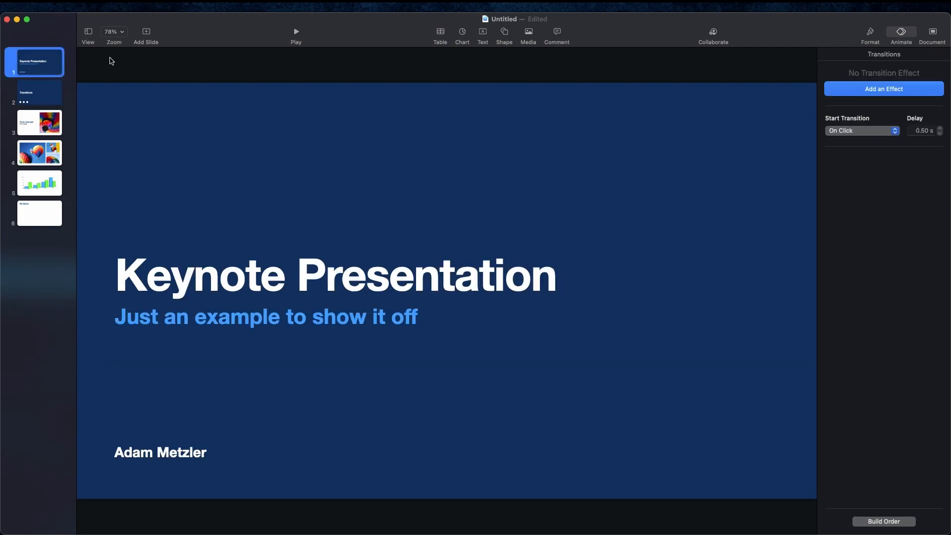
pyautogui.click(296, 32)
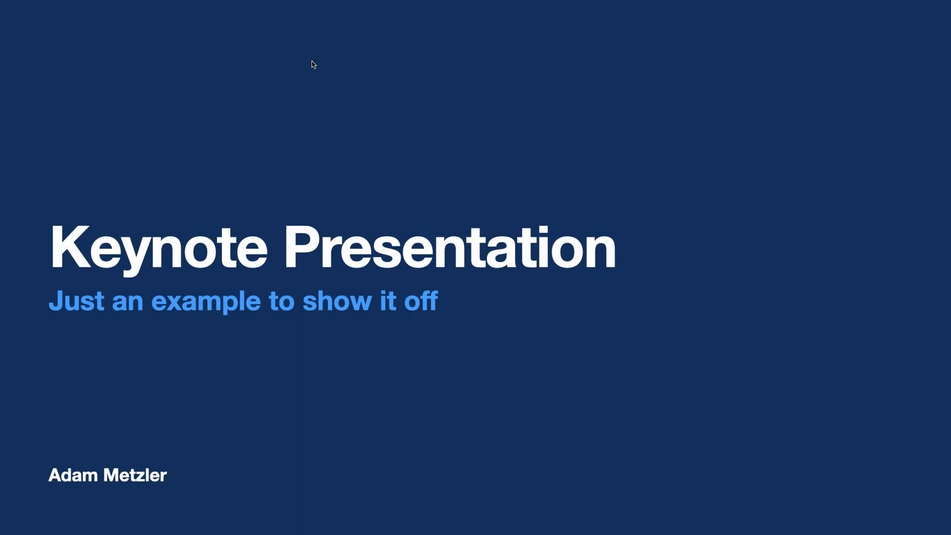
pyautogui.click(314, 65)
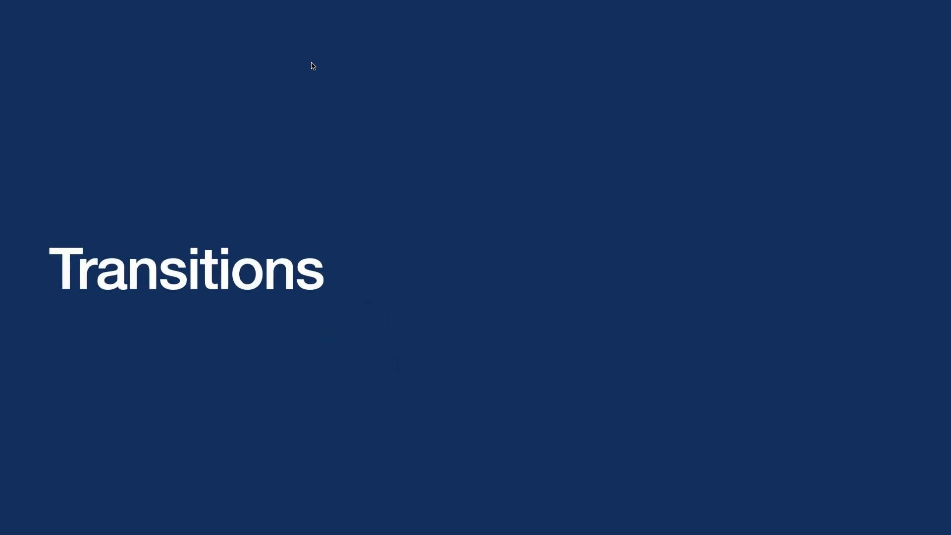
pyautogui.press('Escape')
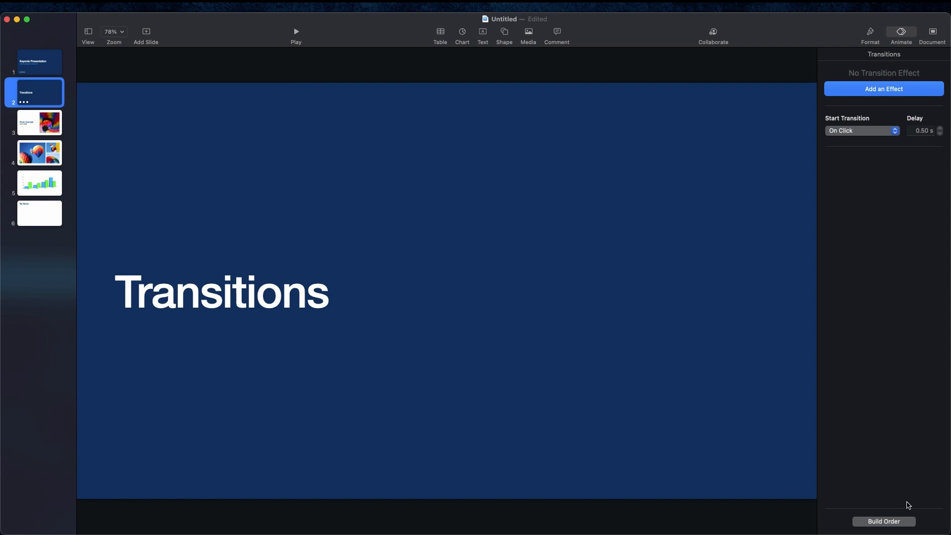
# Step: Set the Transitions title's Iris build to start After Build 1 with a 5 s delay
pyautogui.click(884, 521)
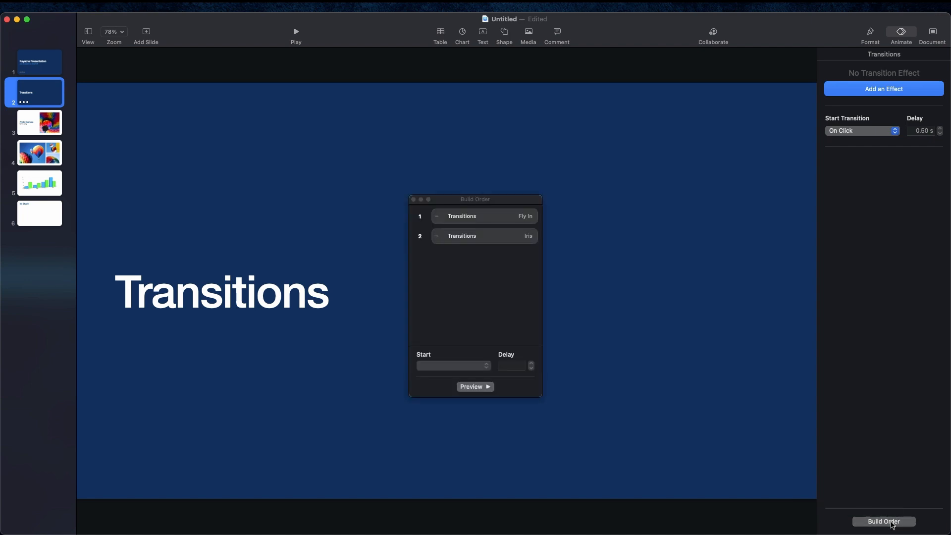
pyautogui.click(490, 240)
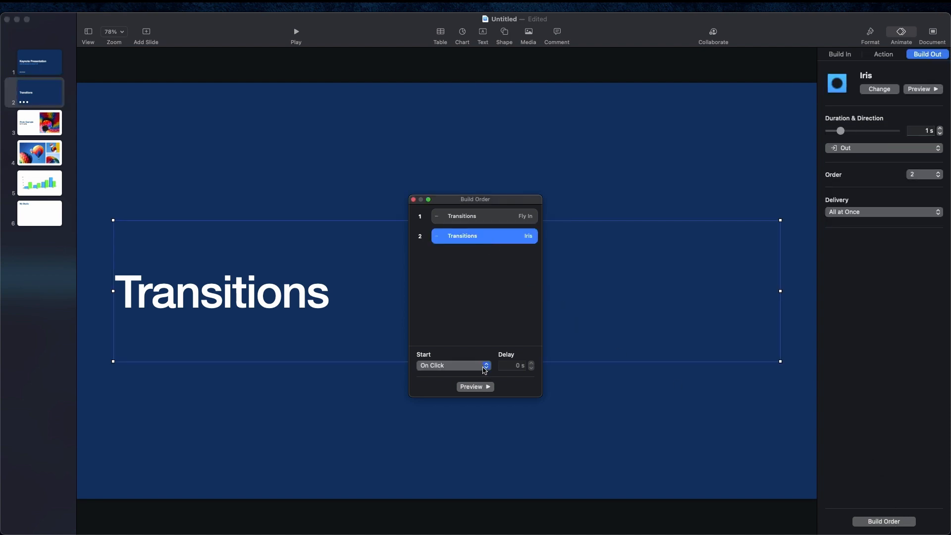
pyautogui.click(486, 366)
pyautogui.click(475, 377)
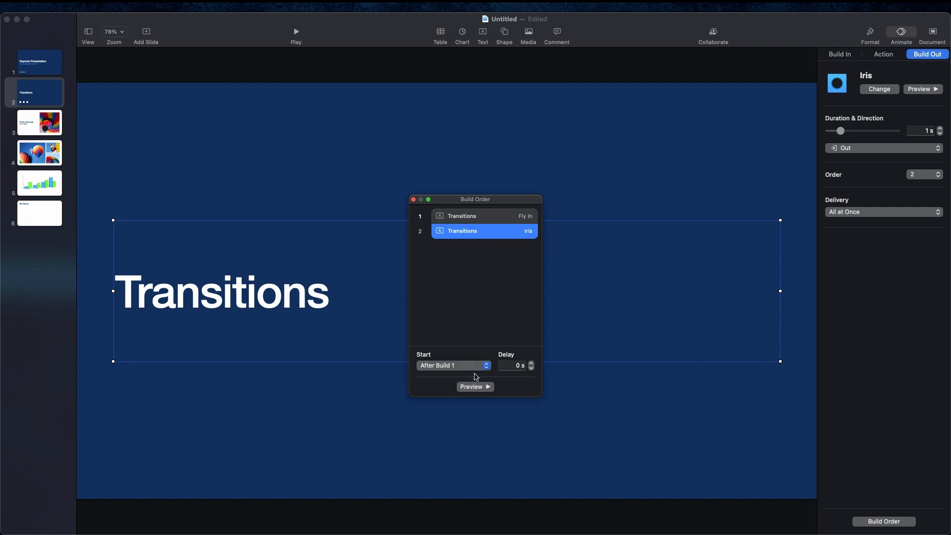
pyautogui.click(519, 367)
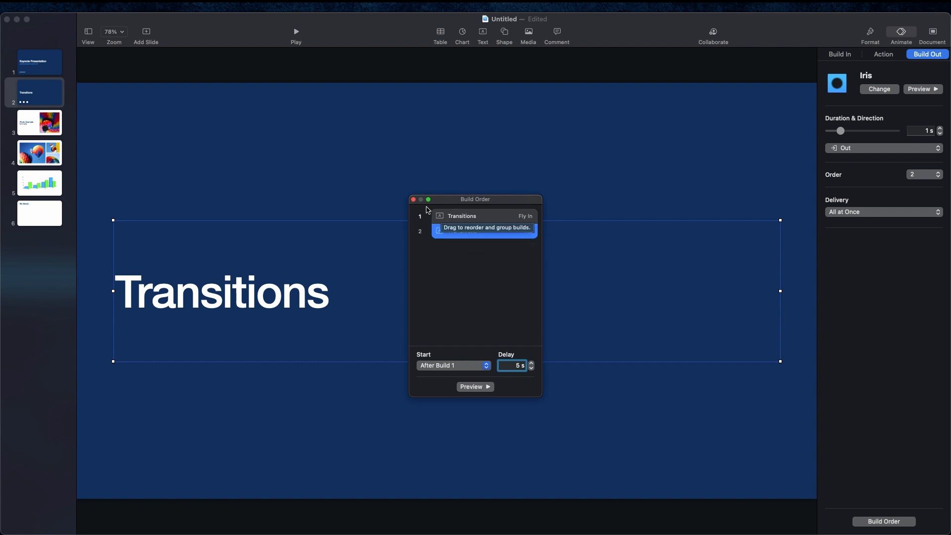
pyautogui.click(414, 199)
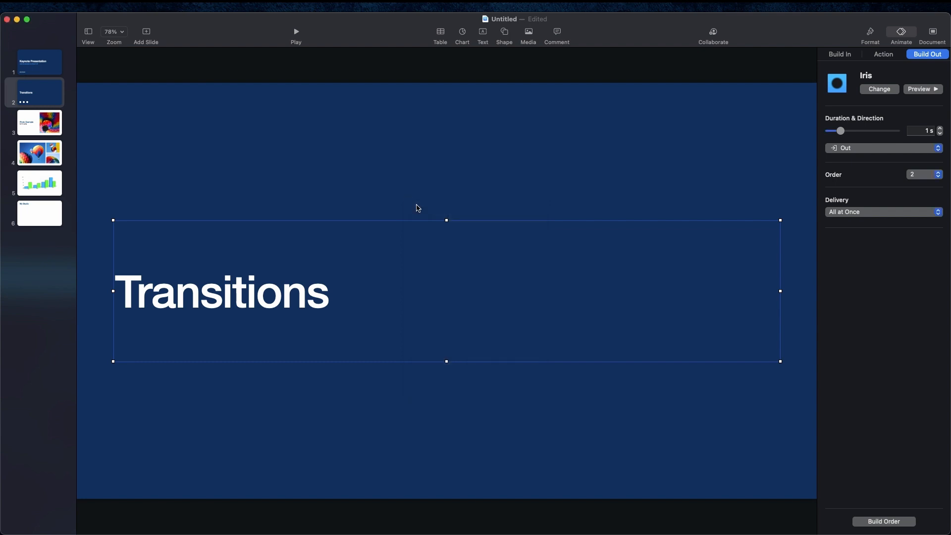
# Step: Play the slideshow from slide 1 and watch the Fly In and Iris builds run on the Transitions slide
pyautogui.click(59, 68)
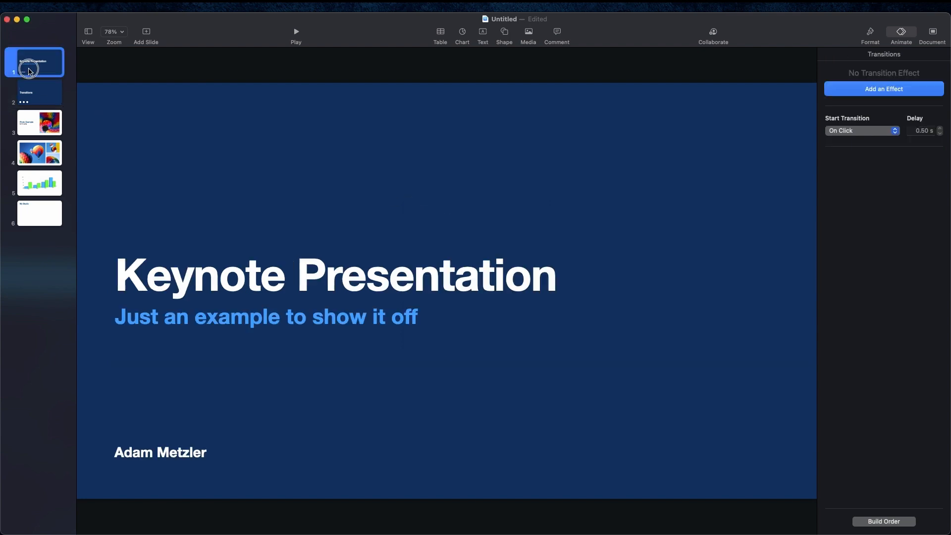
pyautogui.click(297, 33)
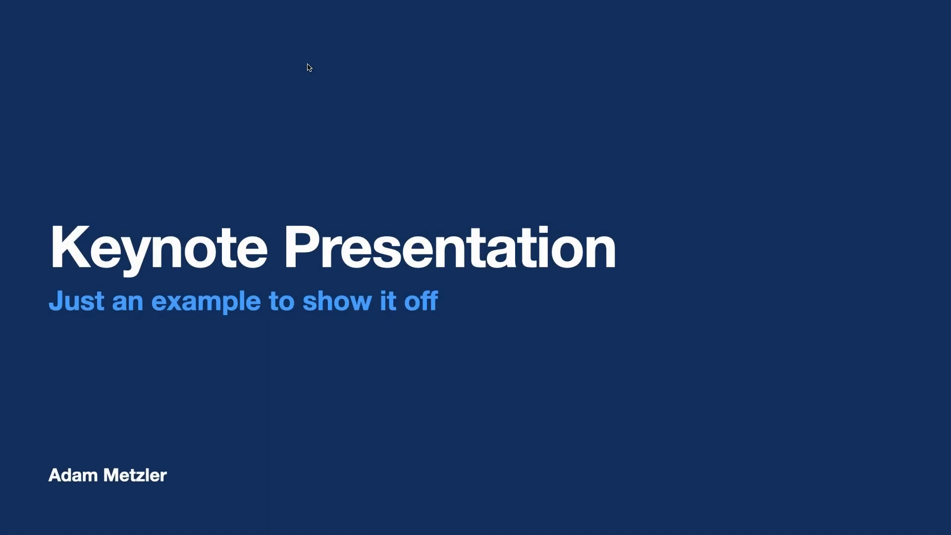
pyautogui.click(307, 68)
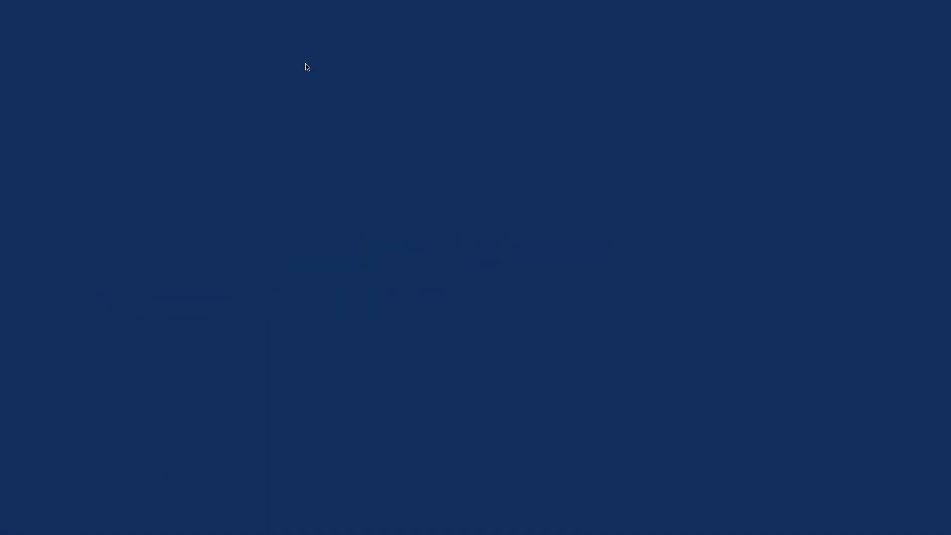
pyautogui.click(307, 69)
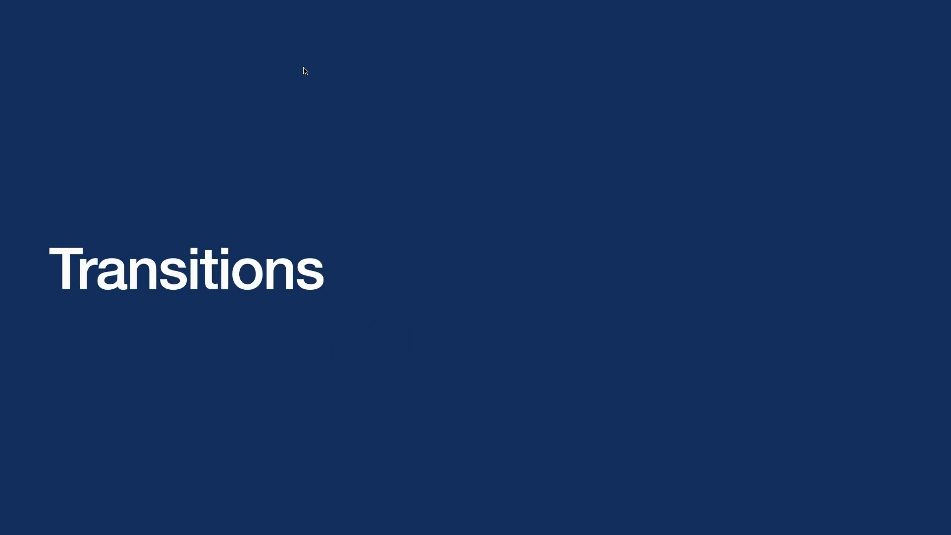
pyautogui.click(304, 67)
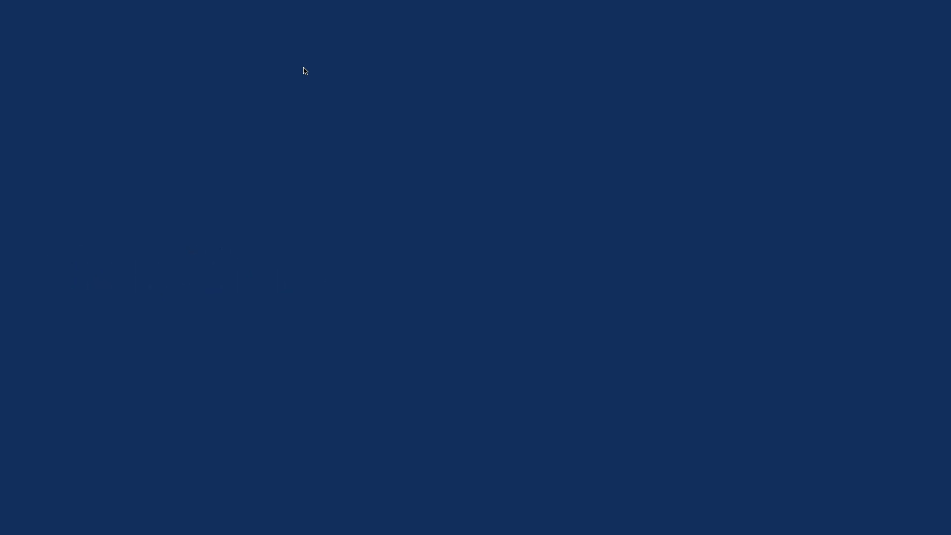
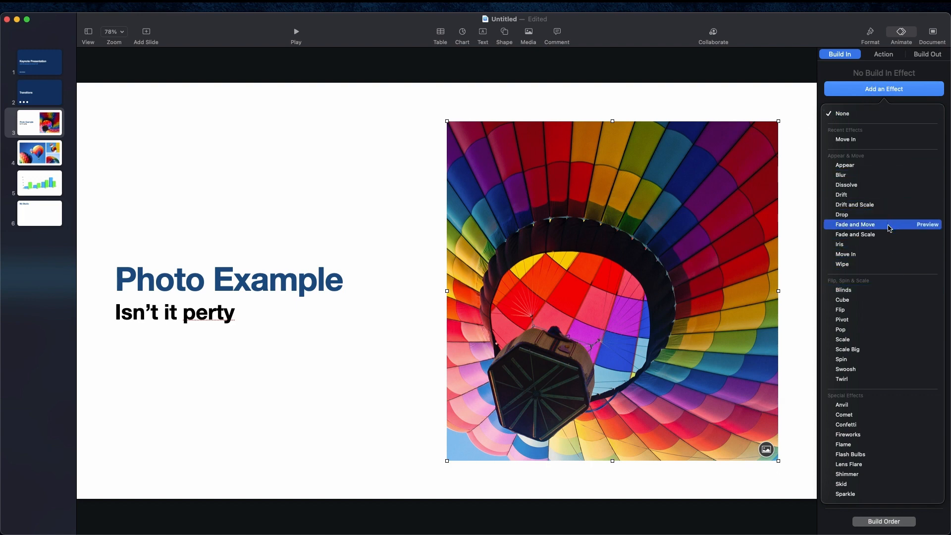
# Step: Apply the Move In build-in effect to the balloon photo on the Photo Example slide
pyautogui.click(880, 193)
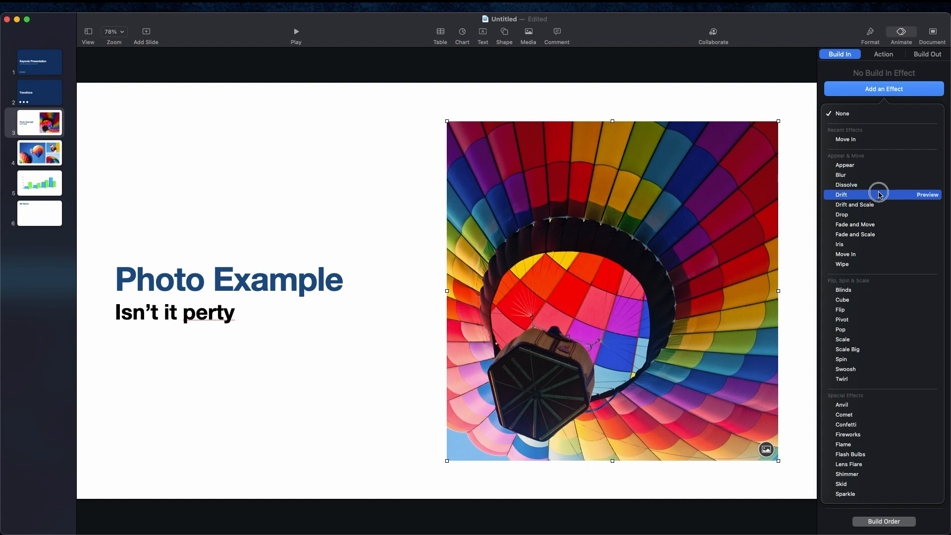
pyautogui.click(858, 255)
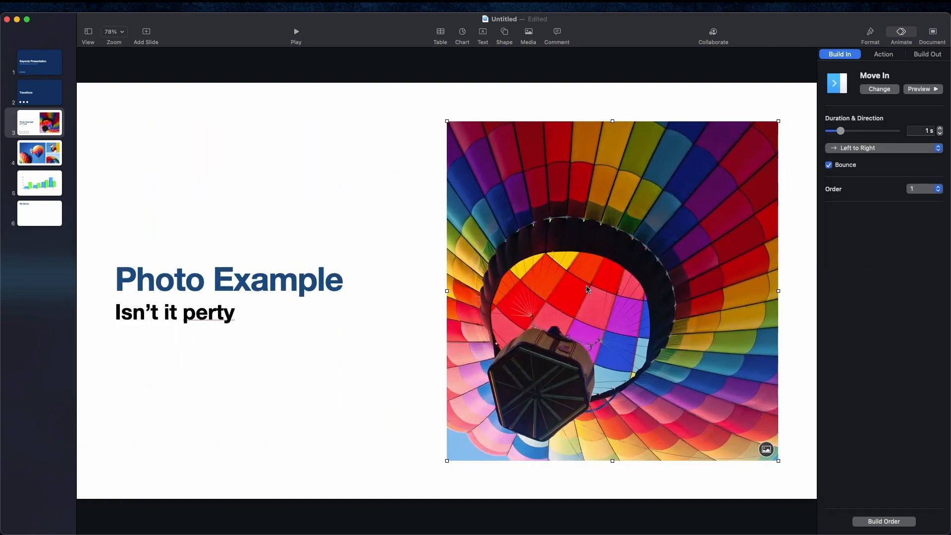
# Step: Preview the Blur build-in effect and apply it to the Photo Example title
pyautogui.click(299, 289)
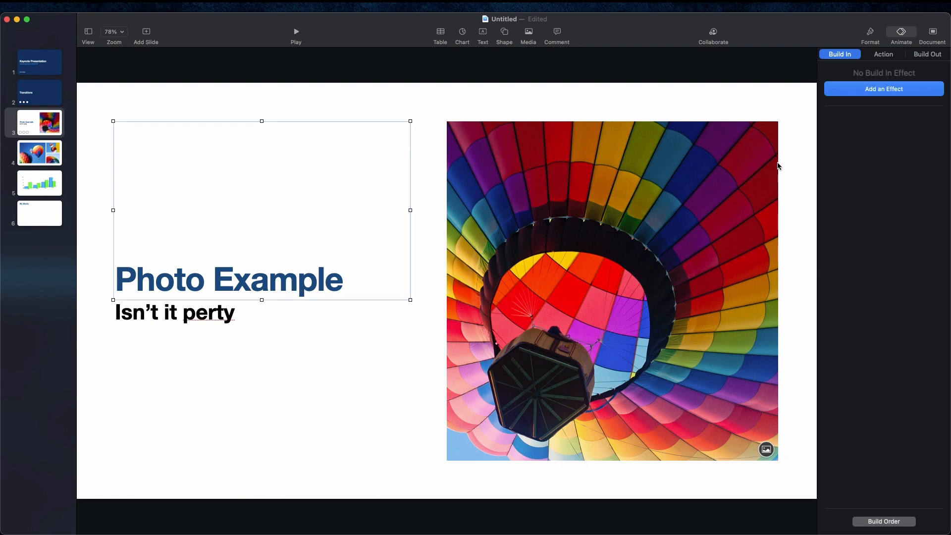
pyautogui.click(859, 94)
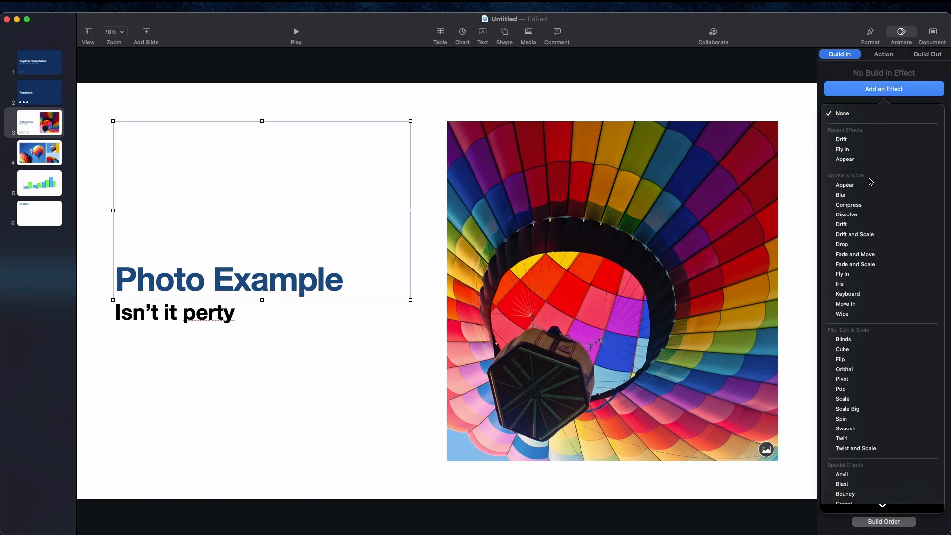
pyautogui.click(924, 196)
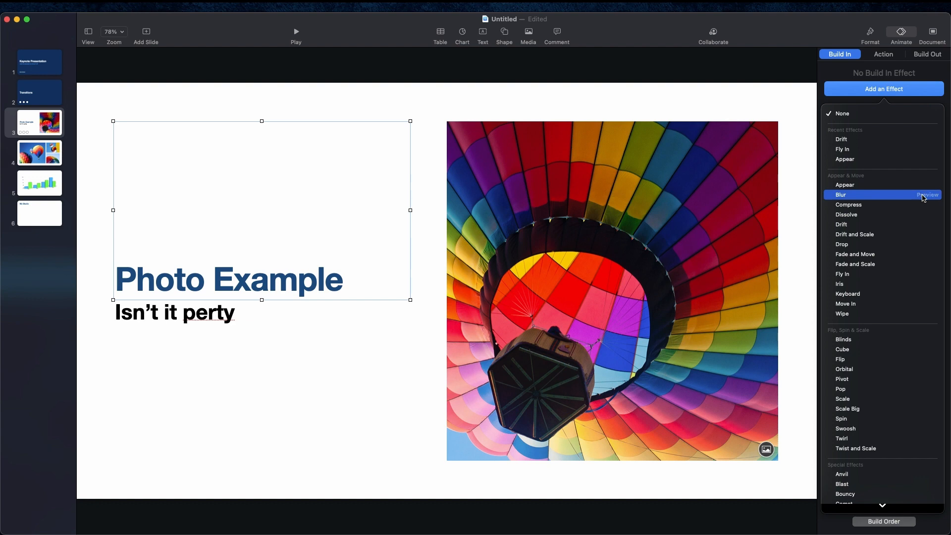
pyautogui.click(867, 196)
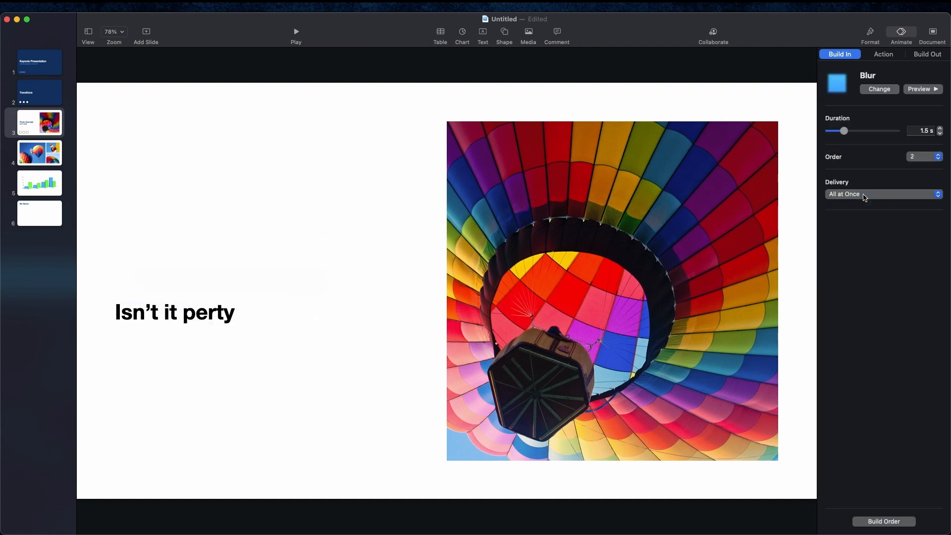
# Step: Apply the Blur build-in effect to the "Isn't it perty" subtitle on the Photo Example slide
pyautogui.click(193, 321)
pyautogui.click(873, 93)
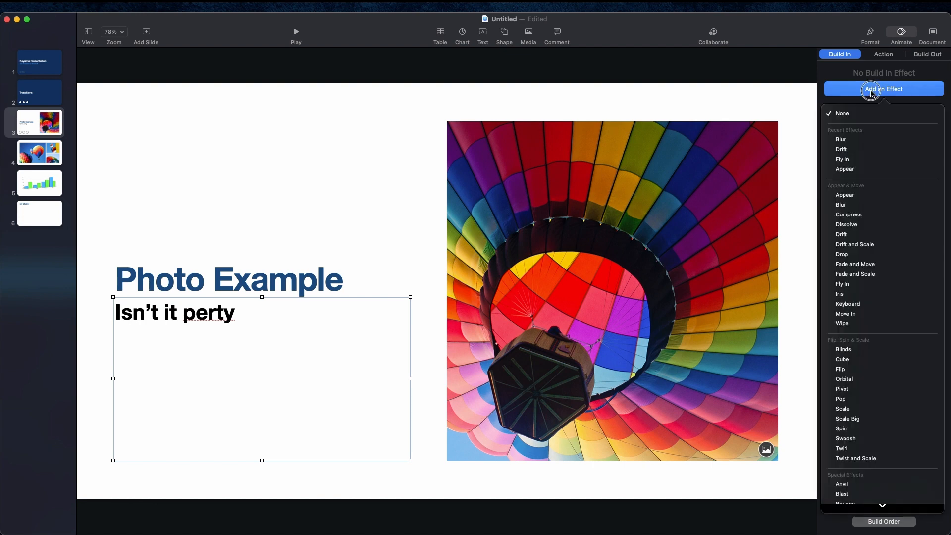
pyautogui.click(868, 144)
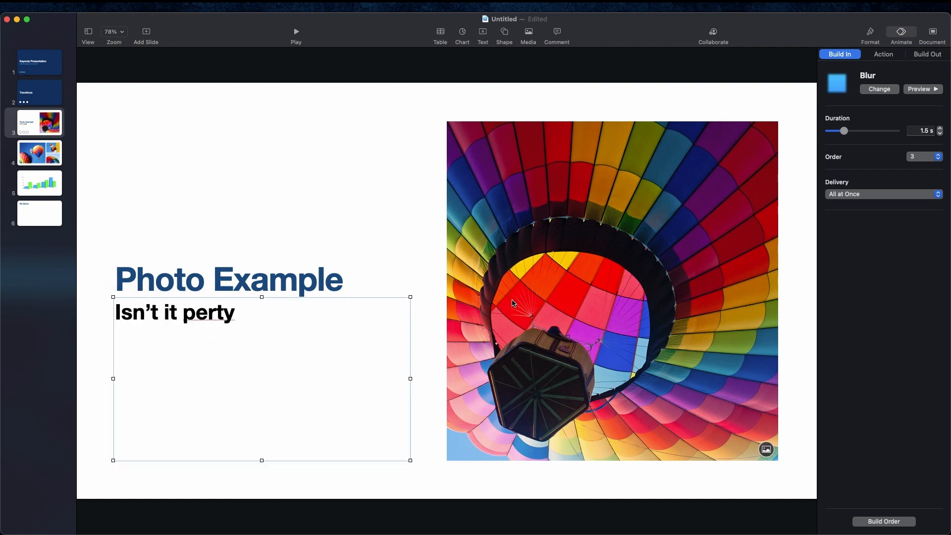
# Step: Review the balloon photo's Move In direction options and the Blur build settings of the title and subtitle
pyautogui.click(553, 296)
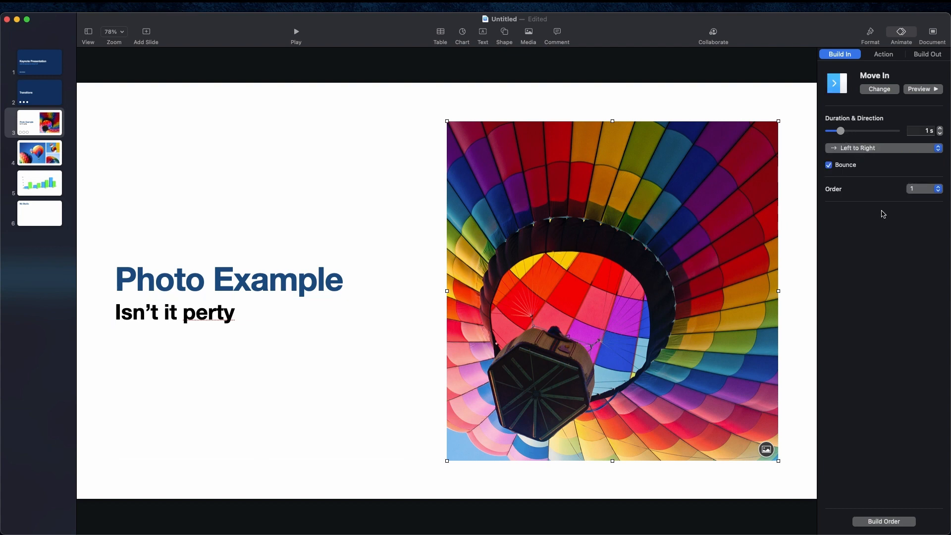
pyautogui.click(877, 149)
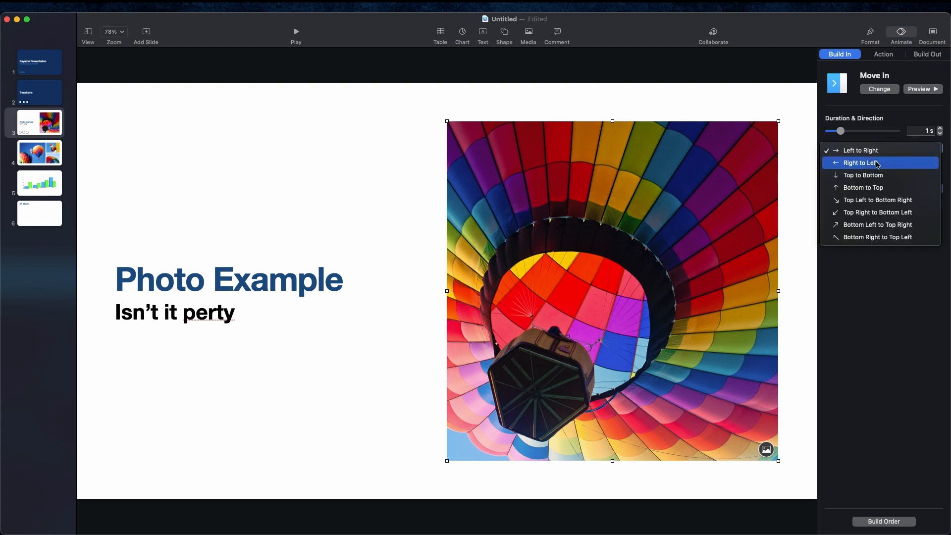
pyautogui.click(872, 152)
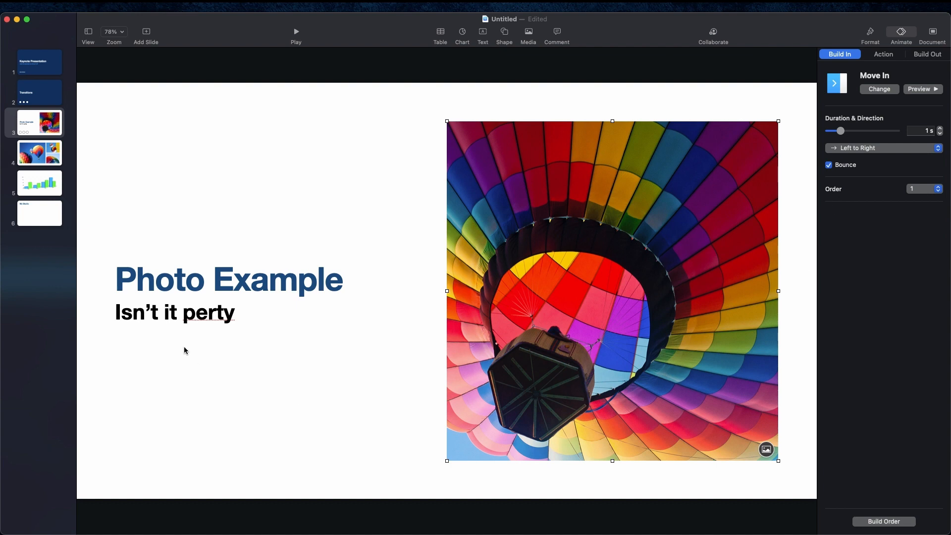
pyautogui.click(207, 287)
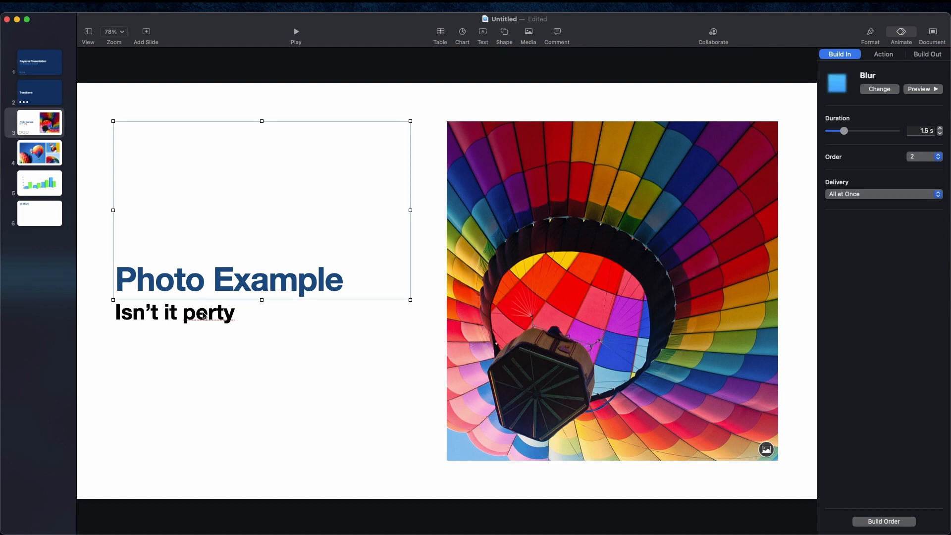
pyautogui.click(205, 315)
pyautogui.click(210, 288)
# Step: Set the "Isn't it perty" subtitle's Blur build to start With Build 2 in the build order
pyautogui.click(860, 522)
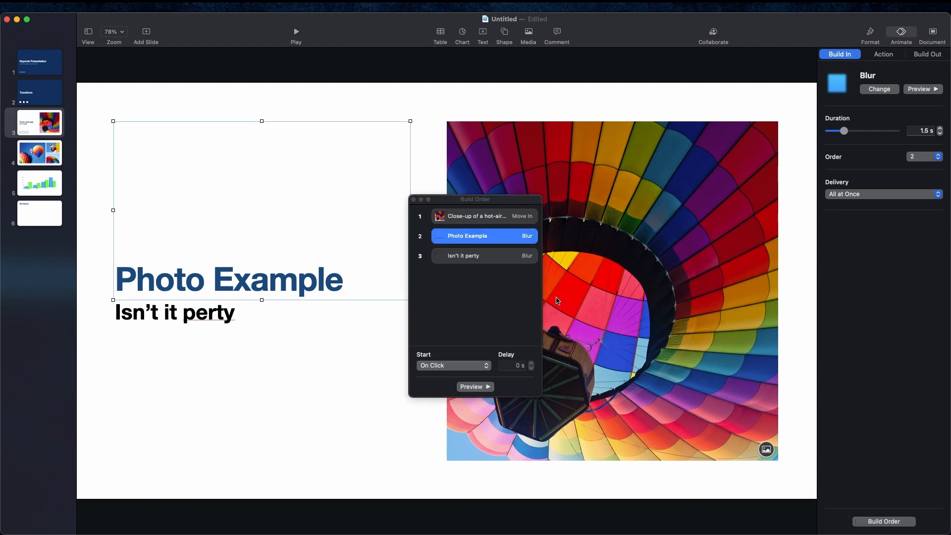
pyautogui.click(471, 255)
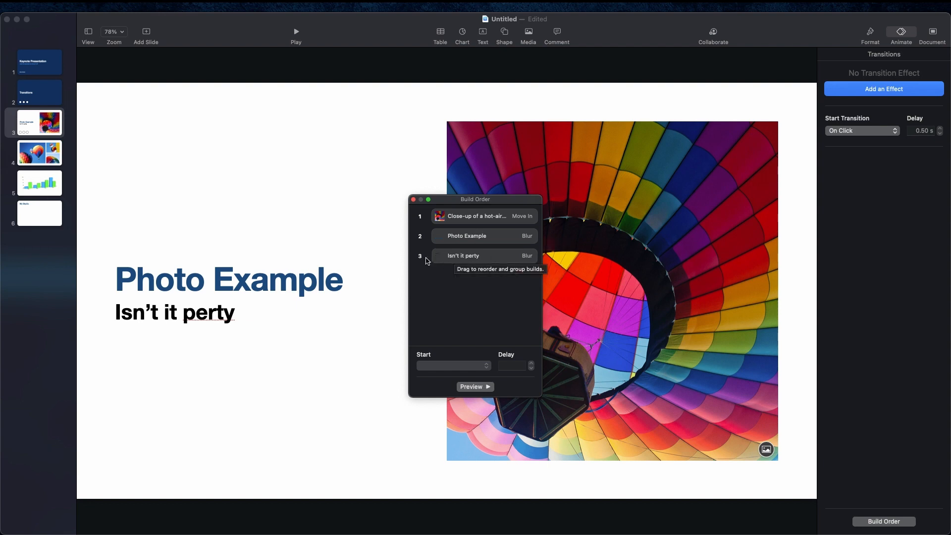
pyautogui.click(460, 257)
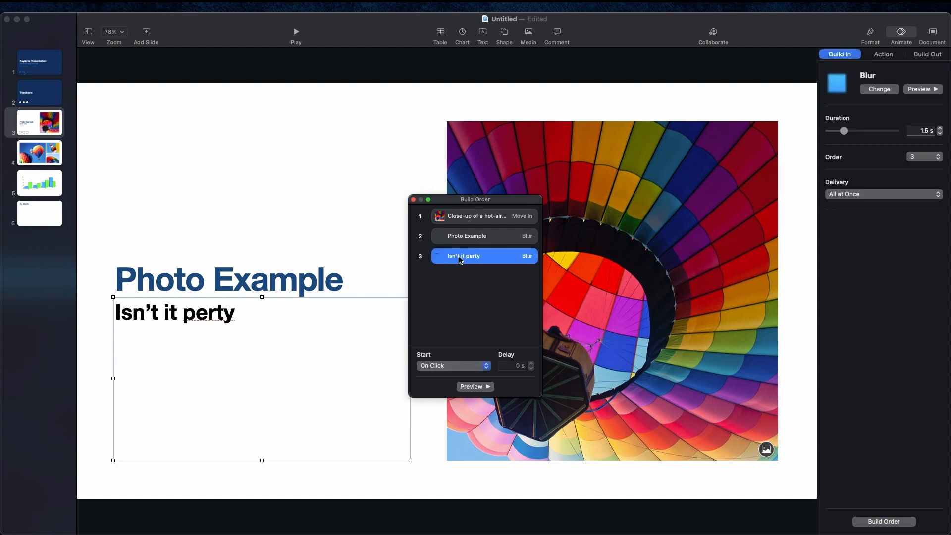
pyautogui.click(485, 367)
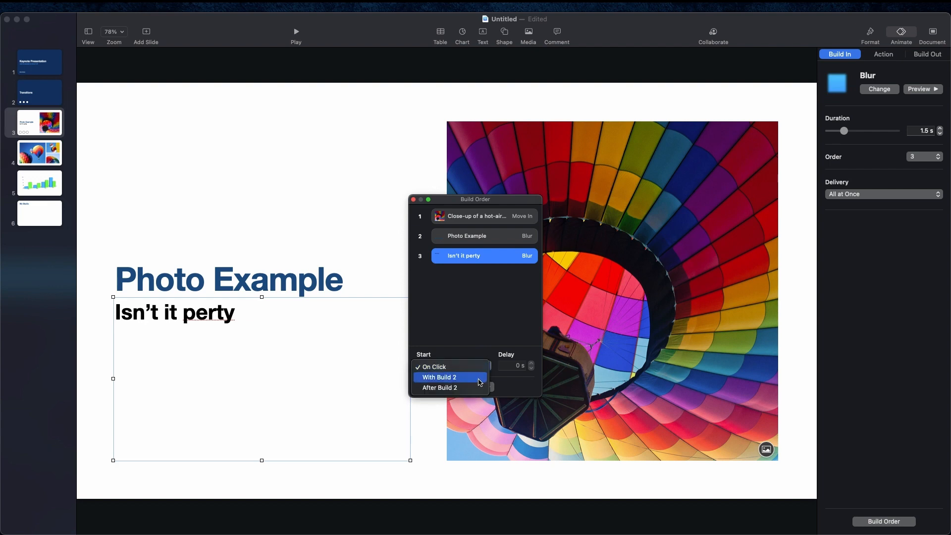
pyautogui.click(479, 377)
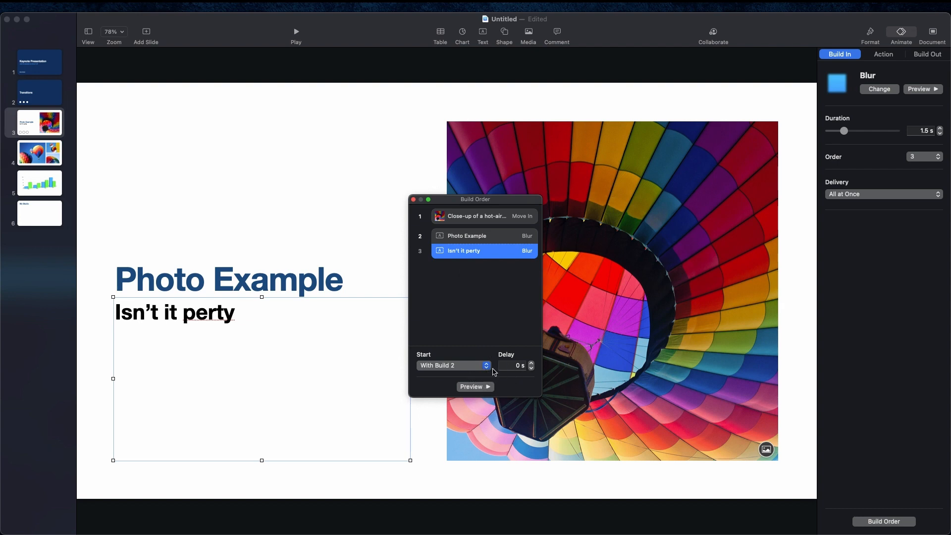
pyautogui.click(414, 200)
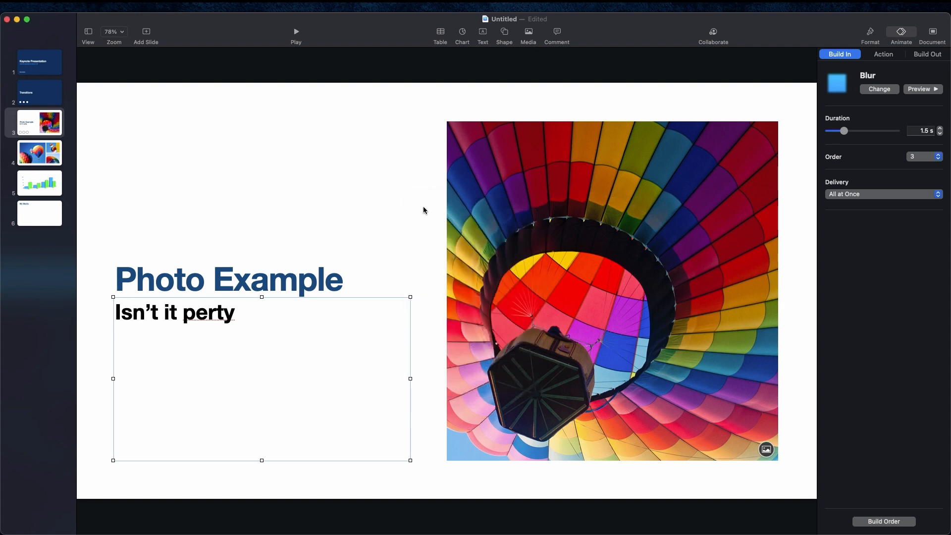
# Step: Play the slideshow from the Photo Example slide, advance through the photo and text builds, and exit
pyautogui.click(56, 98)
pyautogui.press('Down')
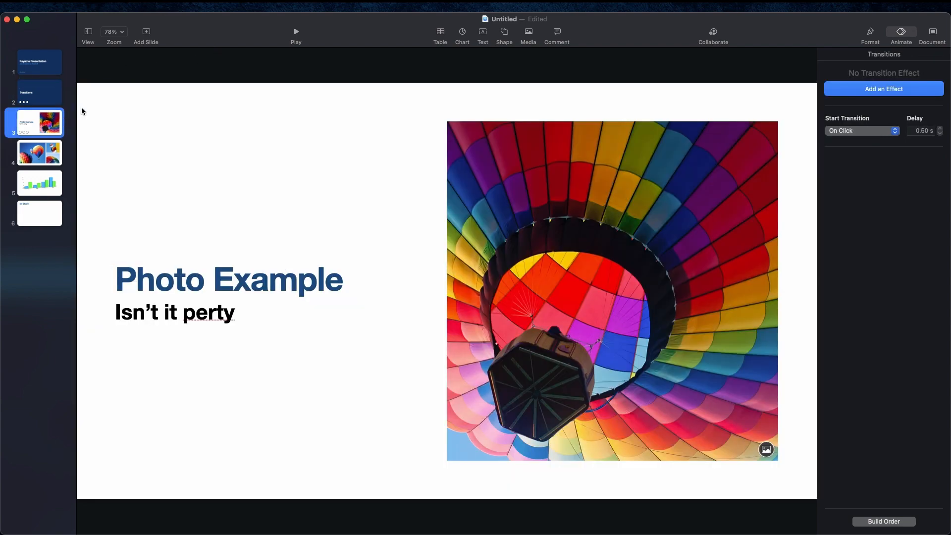
pyautogui.click(292, 32)
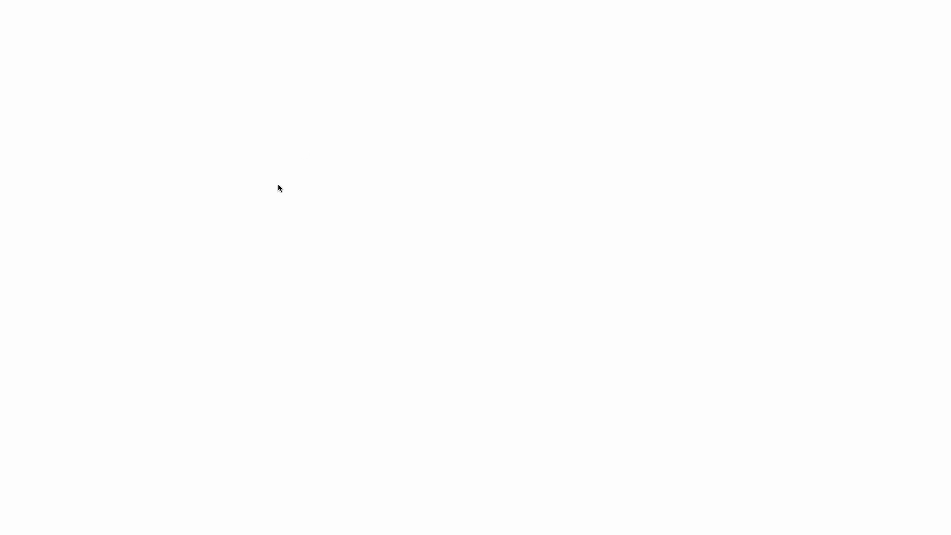
pyautogui.click(278, 184)
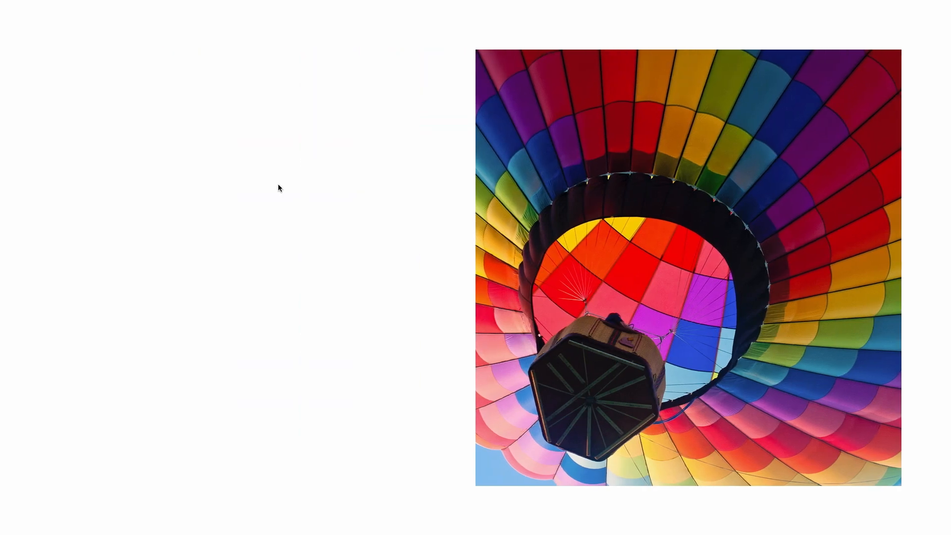
pyautogui.click(278, 184)
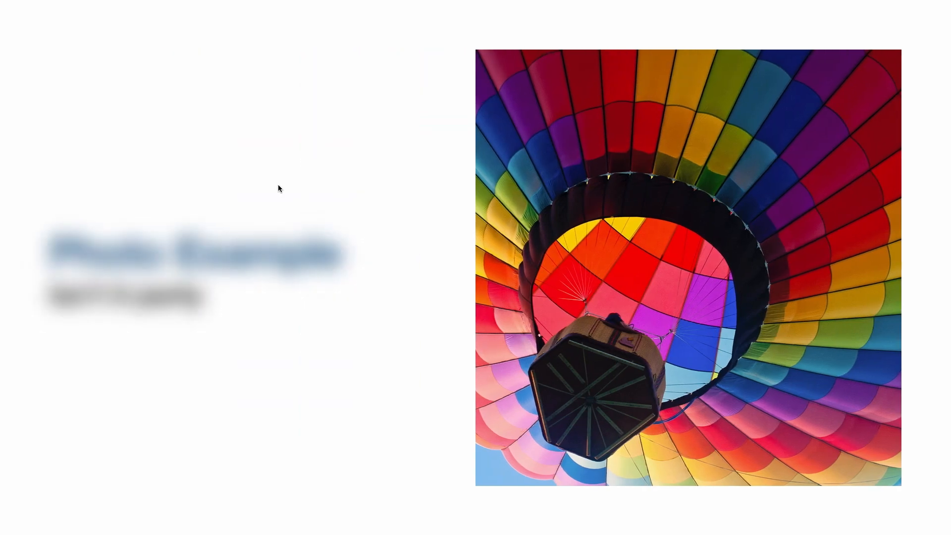
pyautogui.press('Escape')
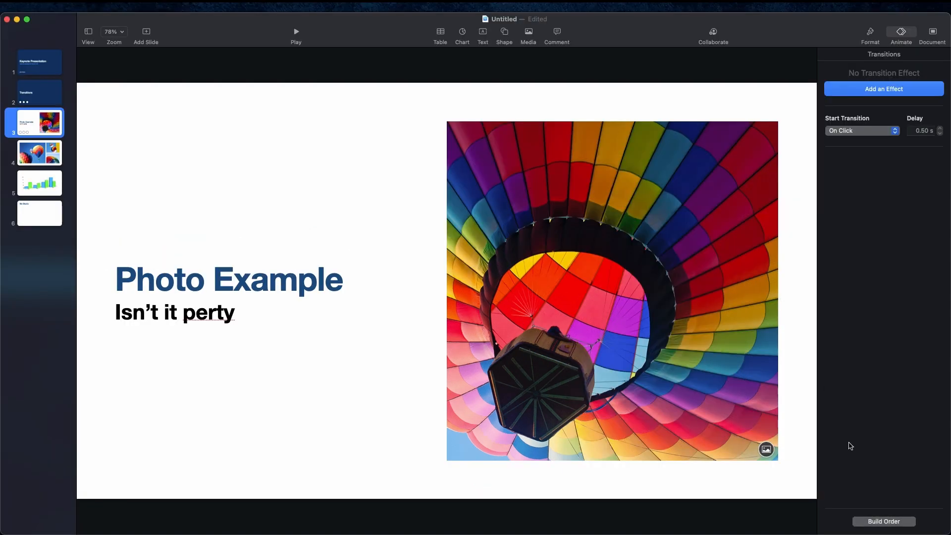
# Step: Keep the "Isn't it perty" build starting With Build 2 and increase its delay
pyautogui.click(878, 525)
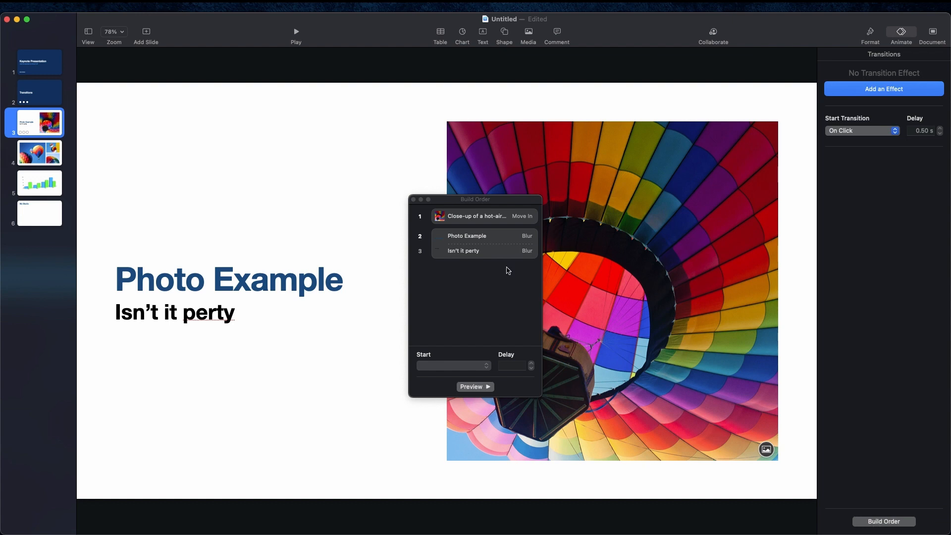
pyautogui.click(457, 251)
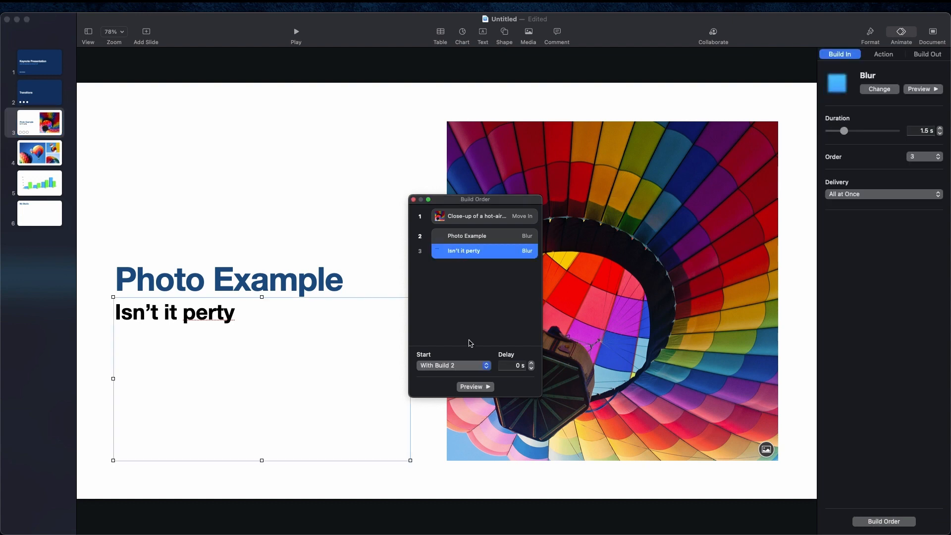
pyautogui.click(468, 366)
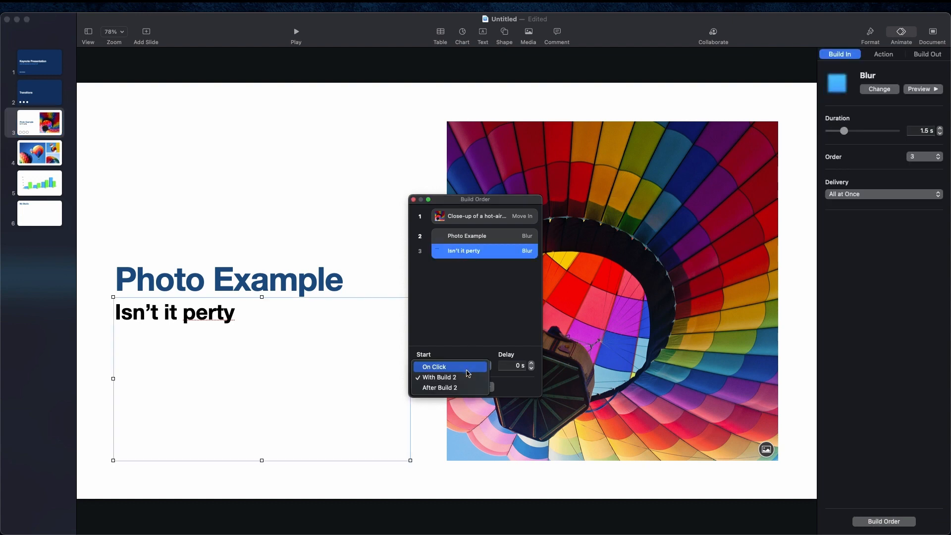
pyautogui.click(466, 367)
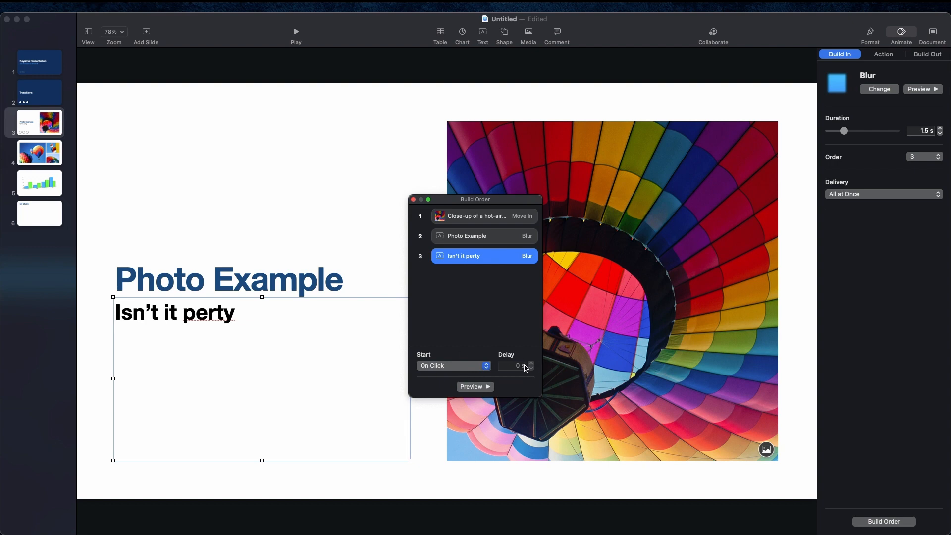
pyautogui.click(486, 365)
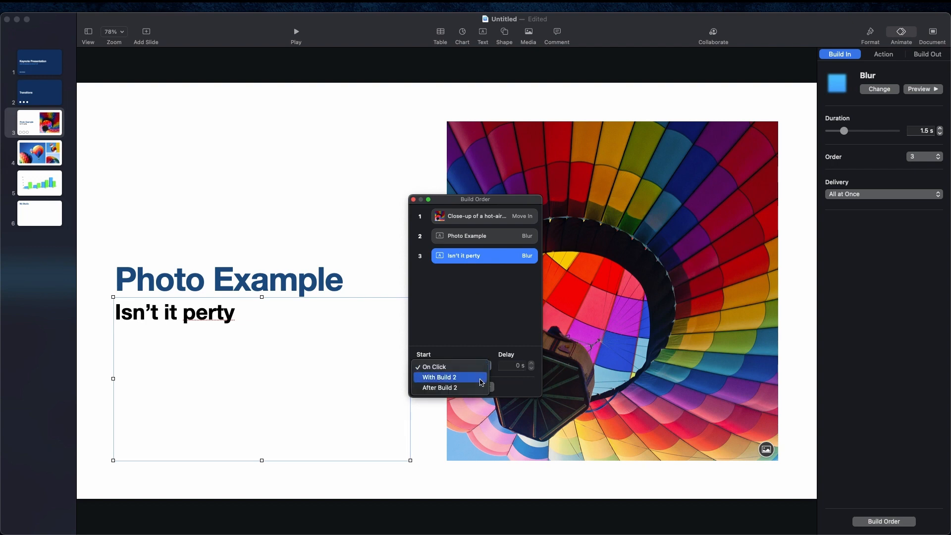
pyautogui.click(481, 379)
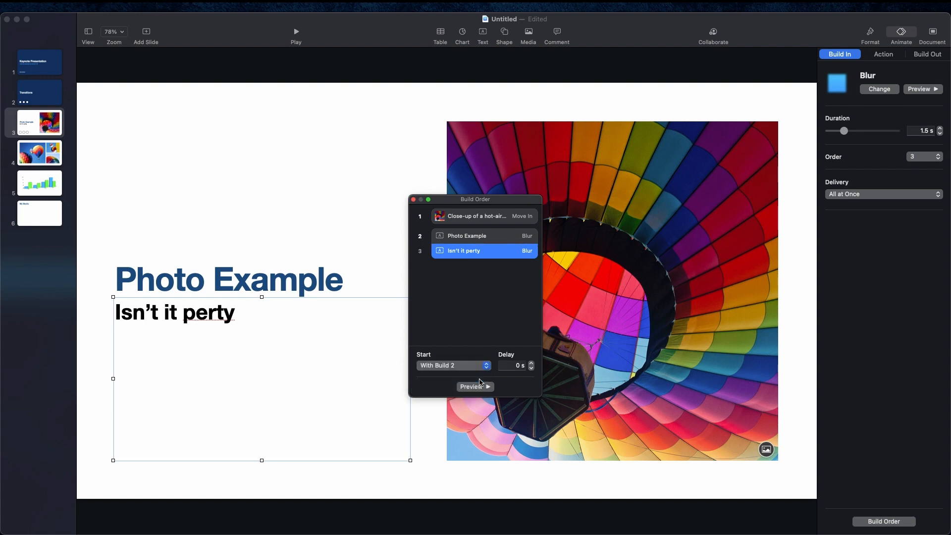
pyautogui.click(531, 364)
pyautogui.click(531, 364)
pyautogui.click(531, 365)
pyautogui.click(531, 364)
pyautogui.click(532, 365)
pyautogui.click(413, 199)
# Step: Replay the Photo Example slide to check the delayed subtitle build, and exit the slideshow
pyautogui.click(110, 249)
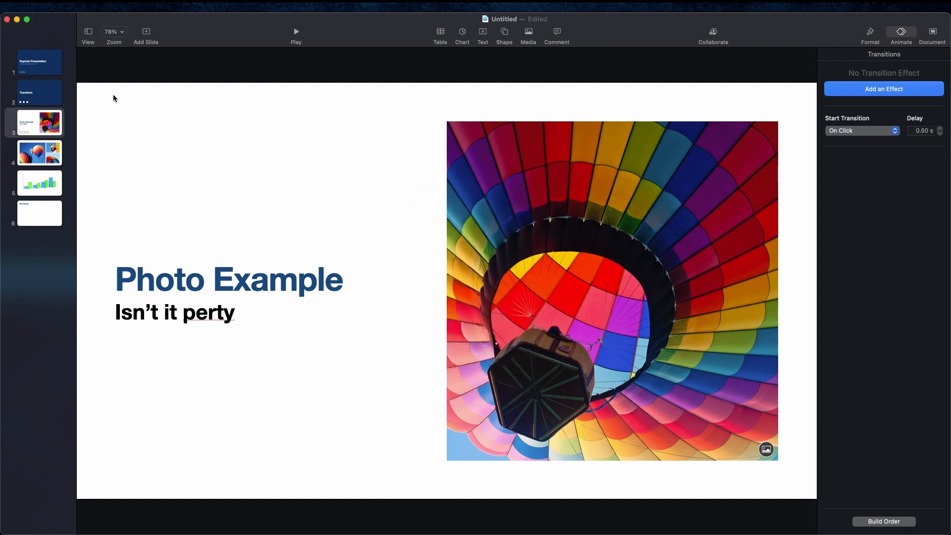
pyautogui.click(302, 33)
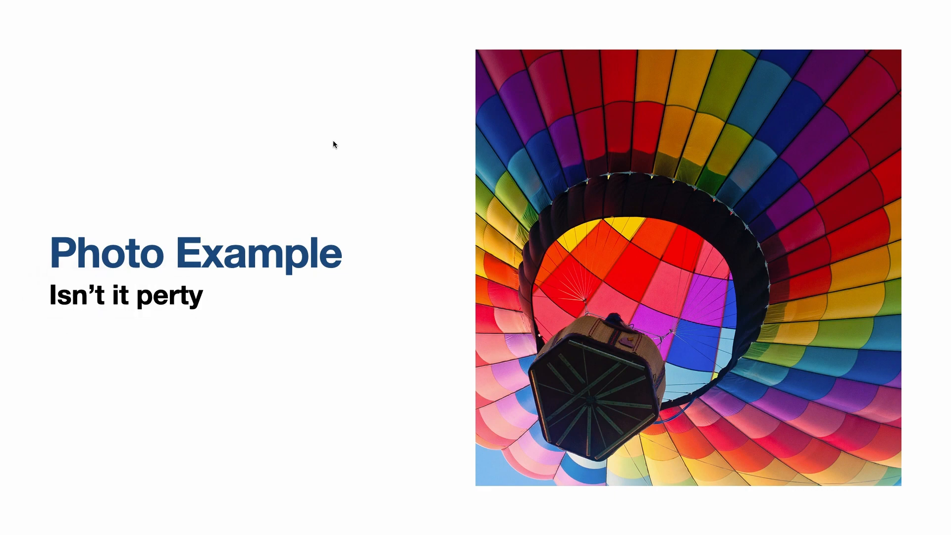
pyautogui.press('Escape')
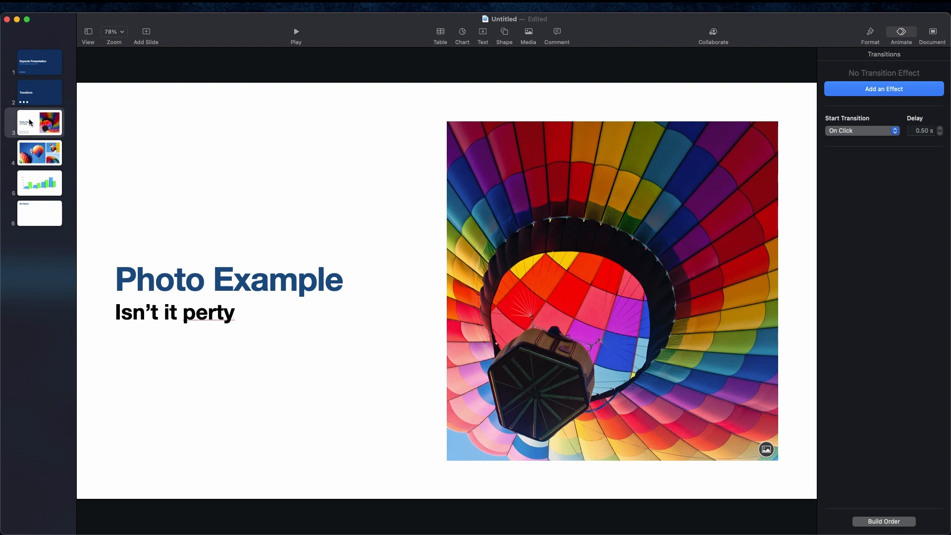
# Step: Apply the Drop build-in effect to the large balloon photo on slide 4
pyautogui.click(38, 161)
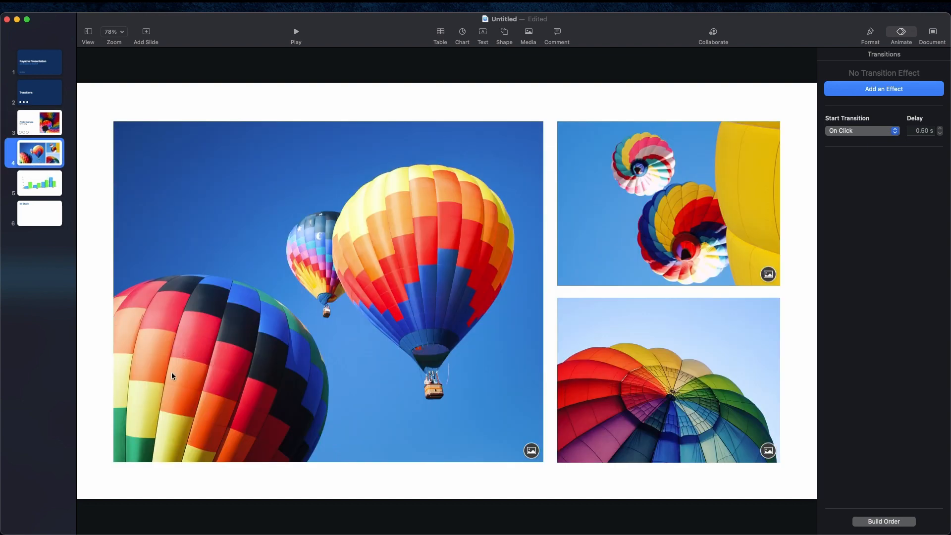
pyautogui.click(252, 372)
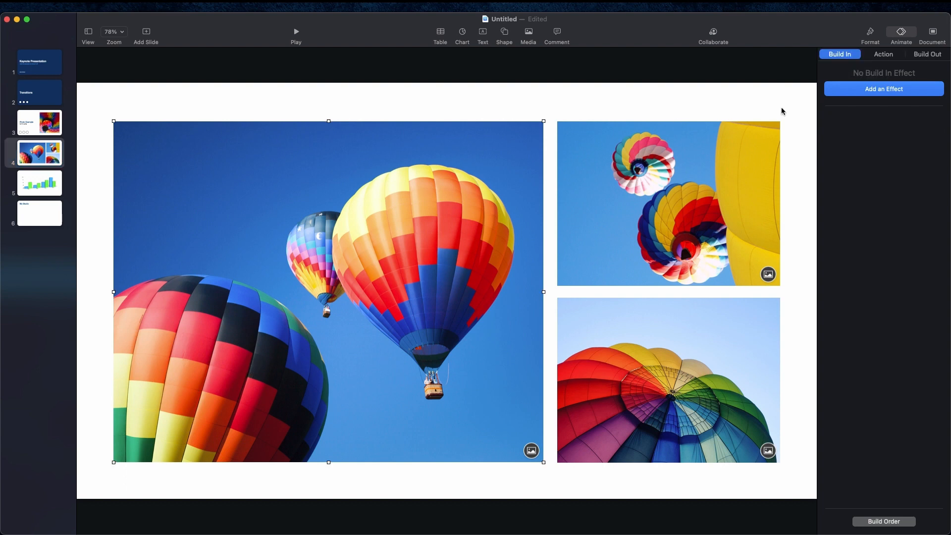
pyautogui.click(873, 90)
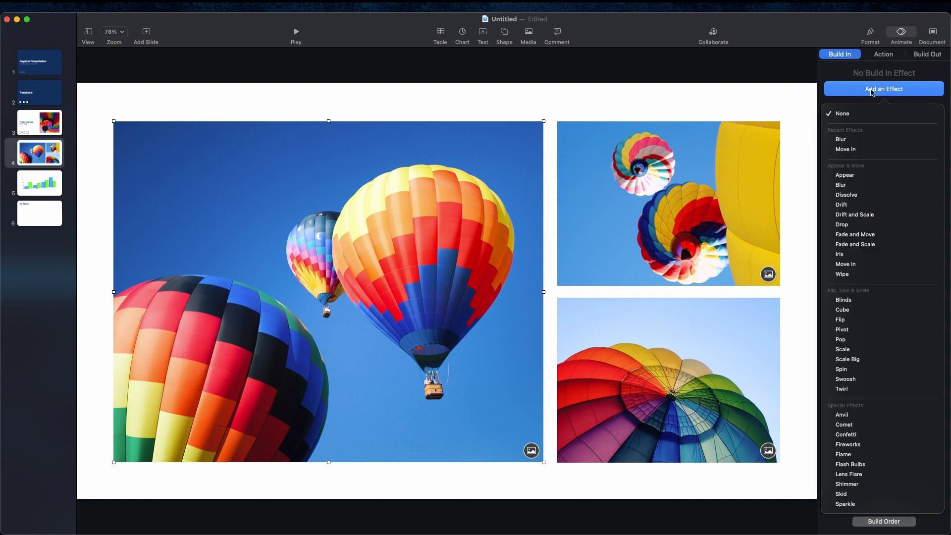
pyautogui.click(875, 229)
# Step: Apply the Appear build-in effect to the upper small balloon photo on slide 4
pyautogui.click(729, 225)
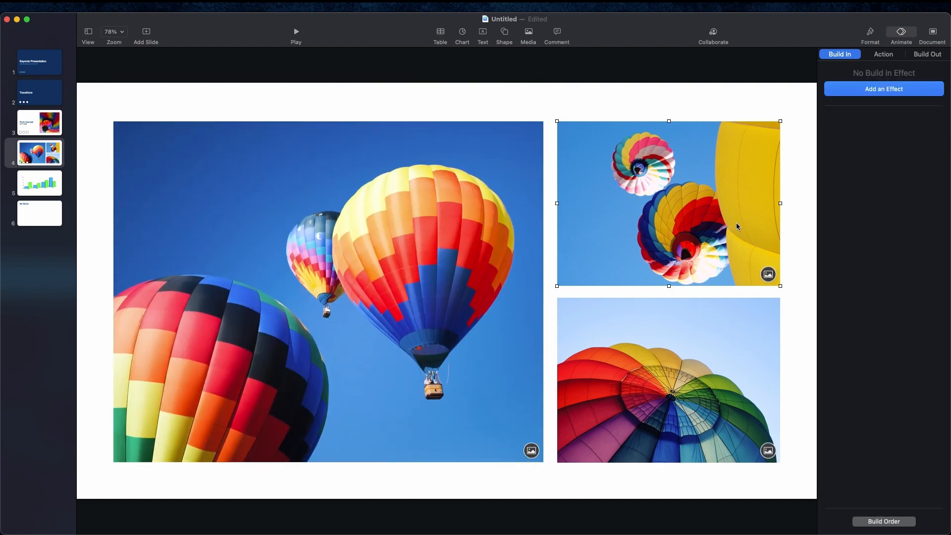
pyautogui.click(869, 93)
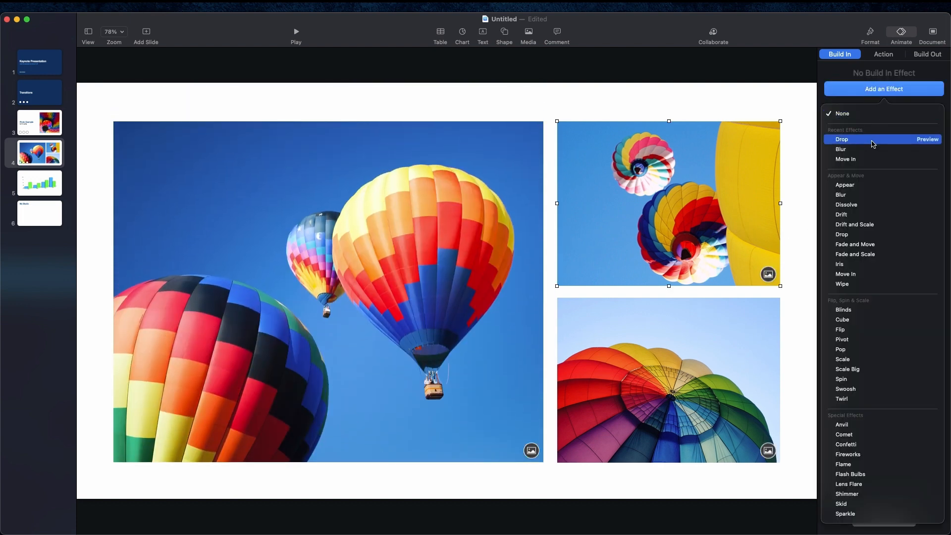
pyautogui.click(869, 186)
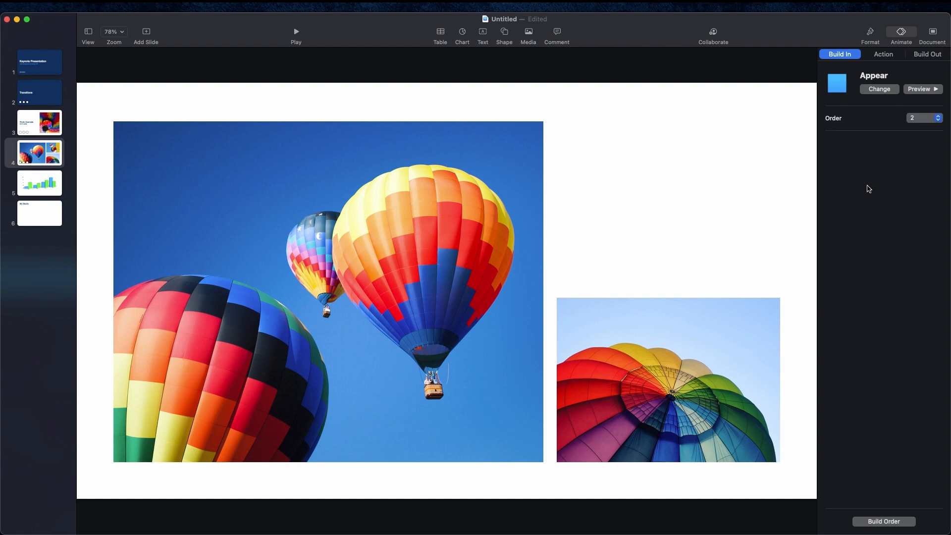
# Step: Apply the Drift and Scale build-in effect to the lower small balloon photo on slide 4
pyautogui.click(745, 356)
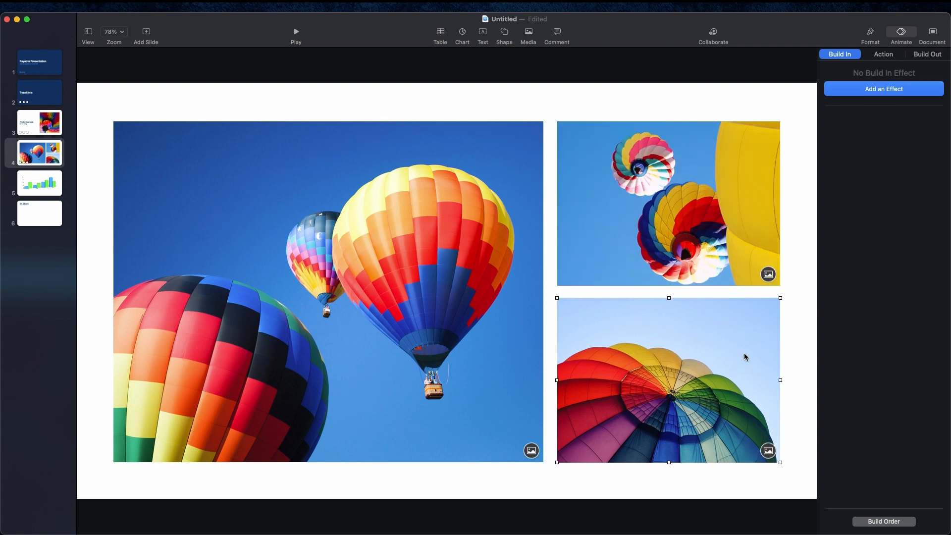
pyautogui.click(902, 92)
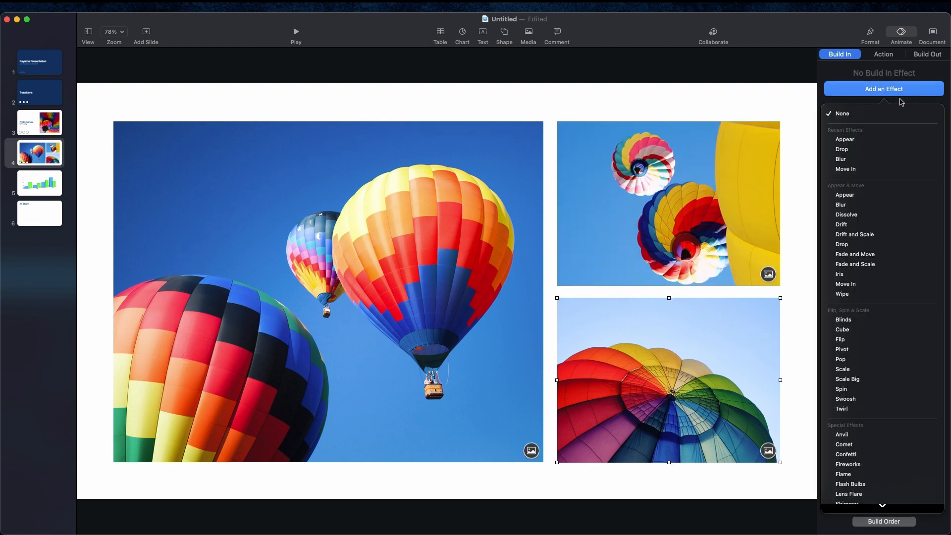
pyautogui.click(881, 236)
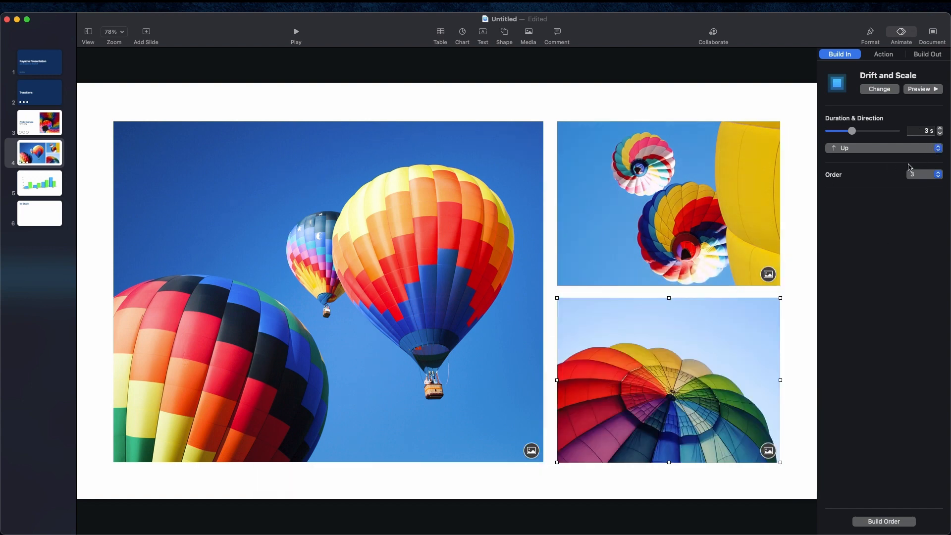
# Step: Apply the Dissolve build-out effect to the large balloon photo on slide 4
pyautogui.click(926, 54)
pyautogui.click(457, 261)
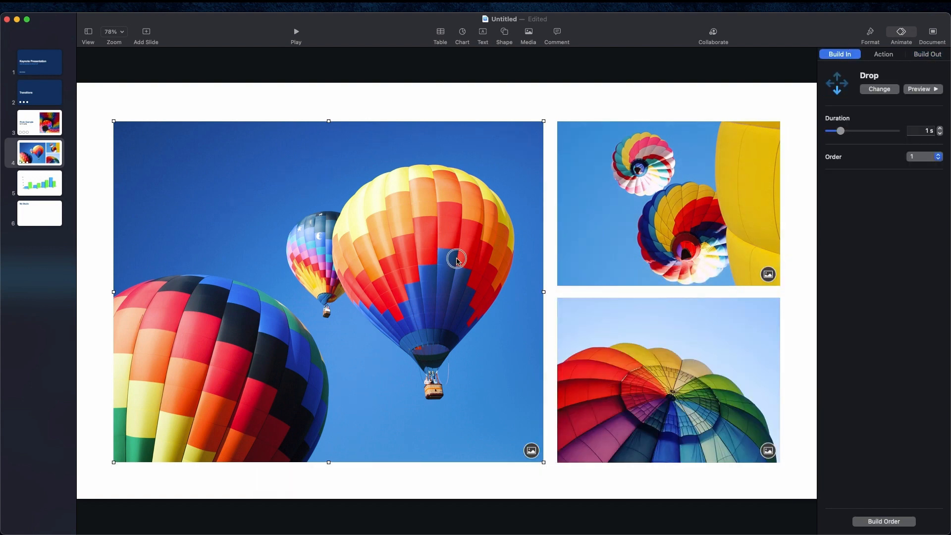
pyautogui.click(922, 56)
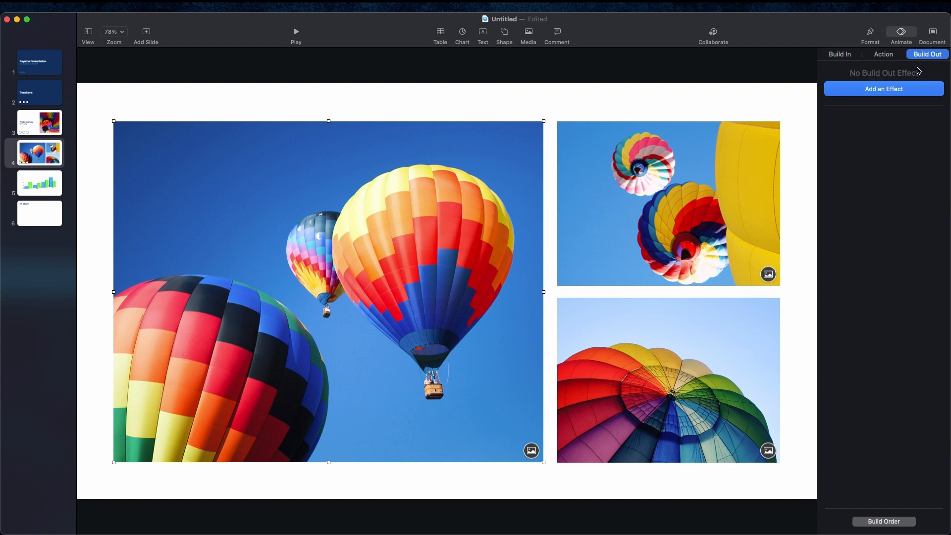
pyautogui.click(904, 91)
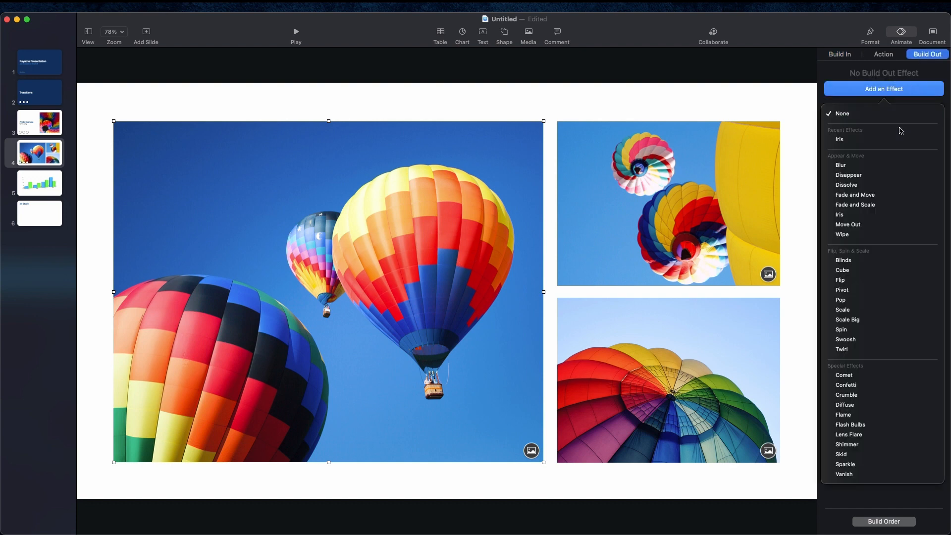
pyautogui.click(880, 185)
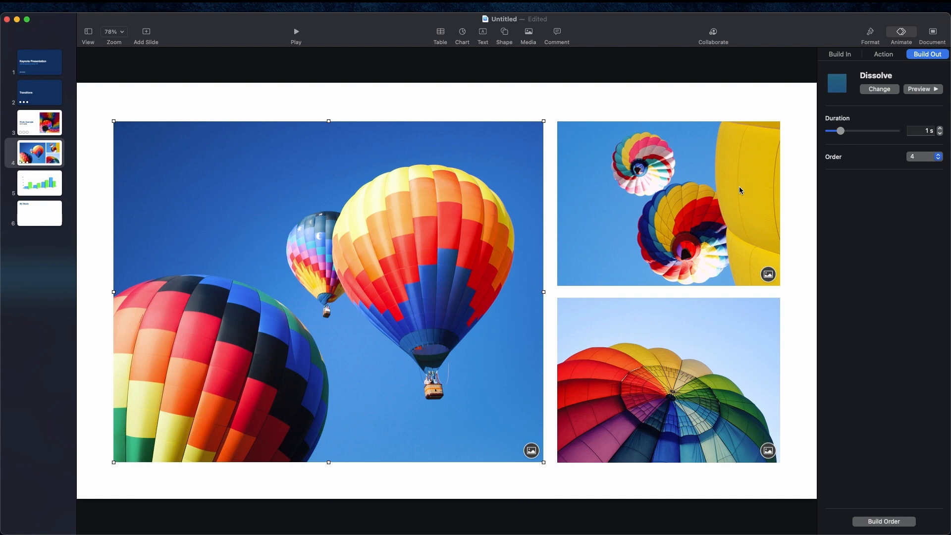
# Step: Apply the Move Out build-out effect to the upper small balloon photo on slide 4
pyautogui.click(739, 187)
pyautogui.click(927, 57)
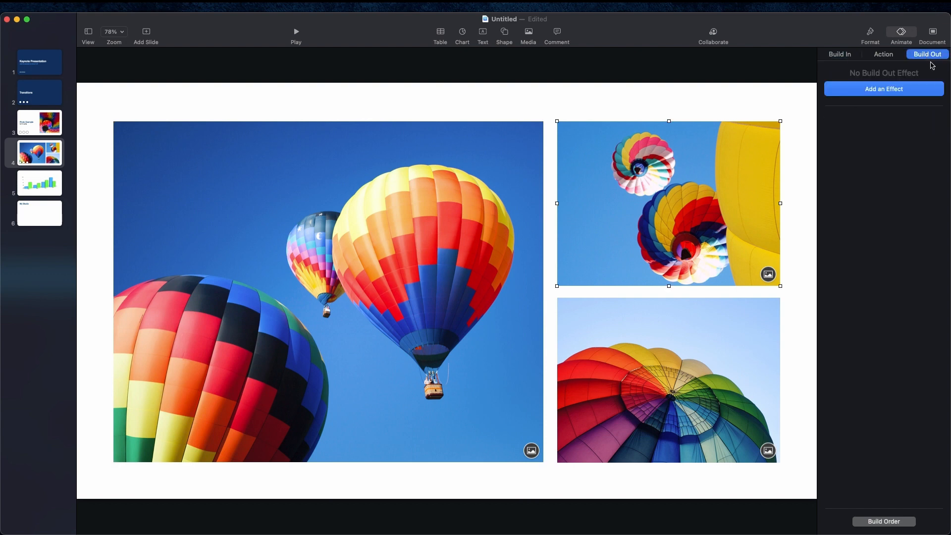
pyautogui.click(921, 90)
pyautogui.click(876, 234)
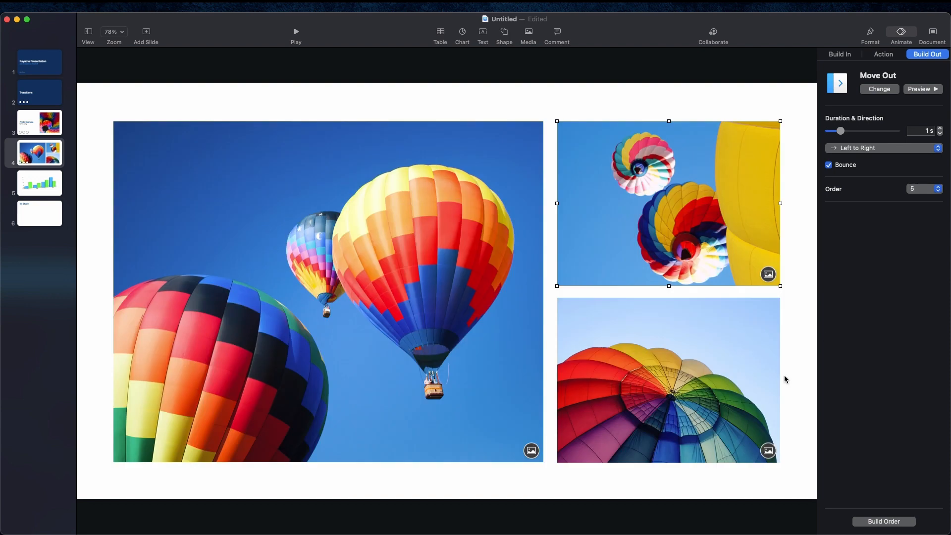
# Step: Apply the Wipe build-out effect to the lower small balloon photo on slide 4
pyautogui.click(733, 398)
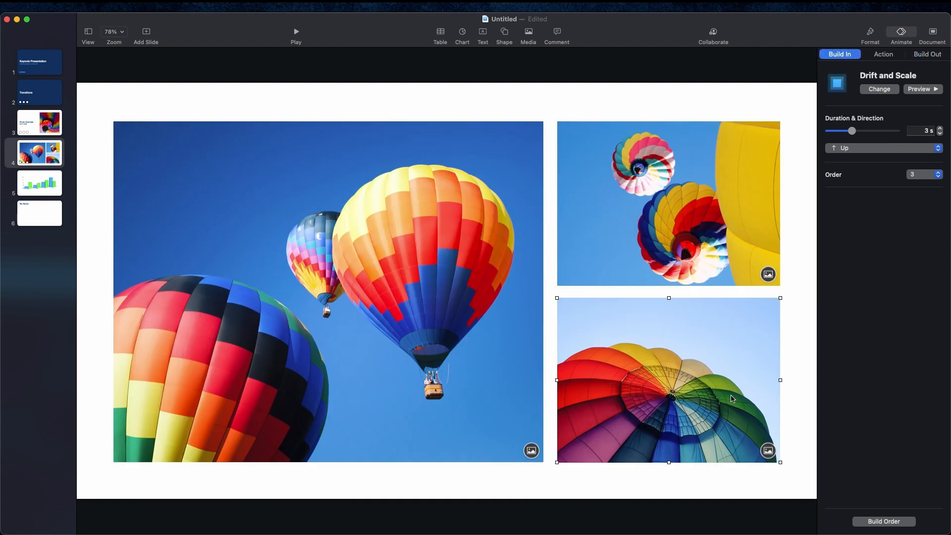
pyautogui.click(928, 54)
pyautogui.click(908, 92)
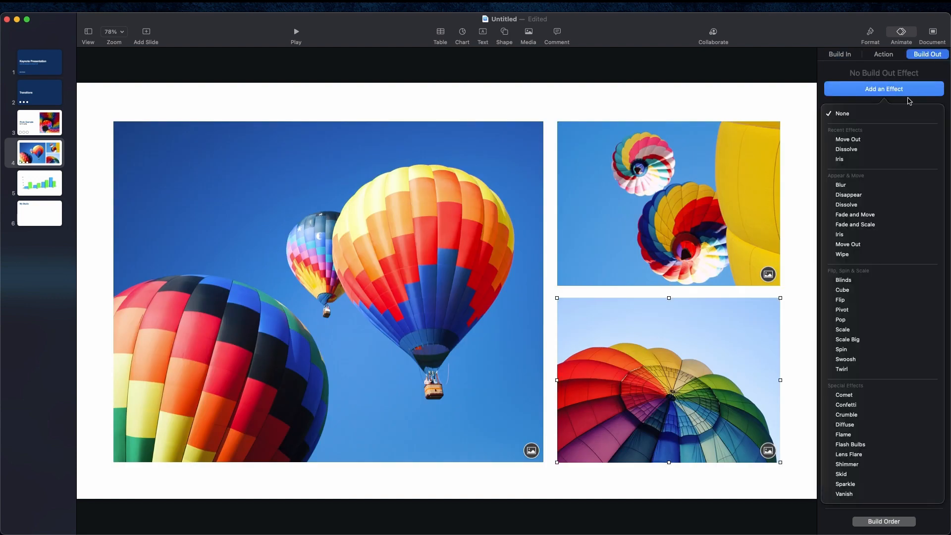
pyautogui.click(885, 254)
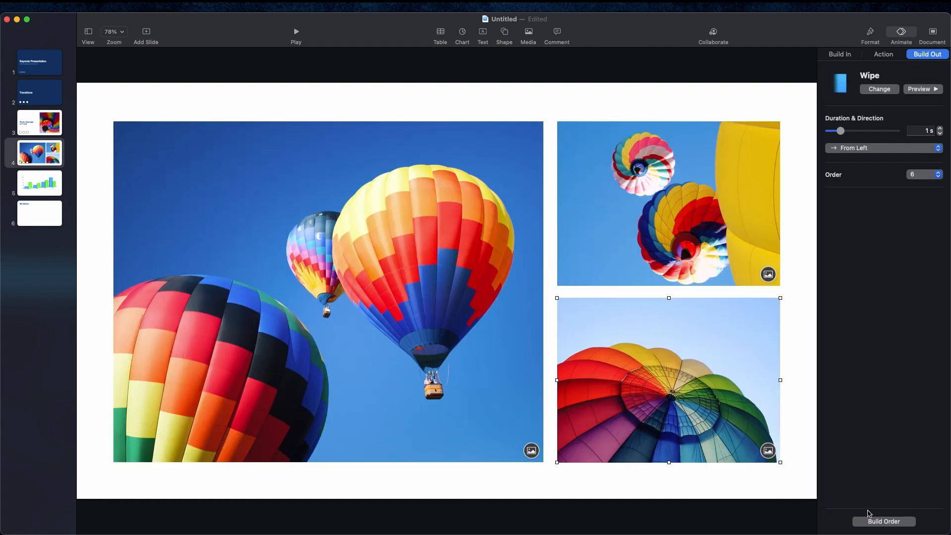
# Step: Reorder slide 4's builds so Dissolve directly follows Drop and Move Out directly follows Appear, and close the build order
pyautogui.click(873, 524)
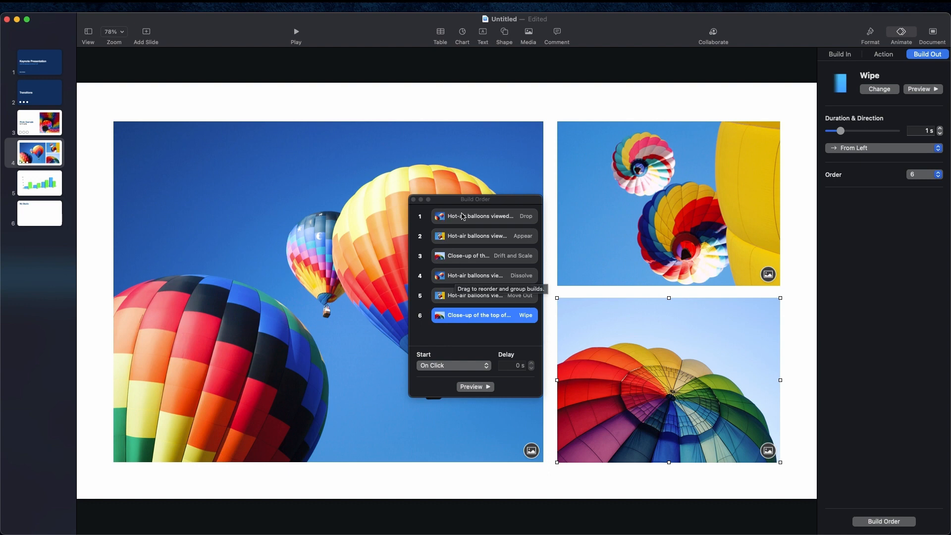
pyautogui.moveTo(473, 276); pyautogui.dragTo(472, 236)
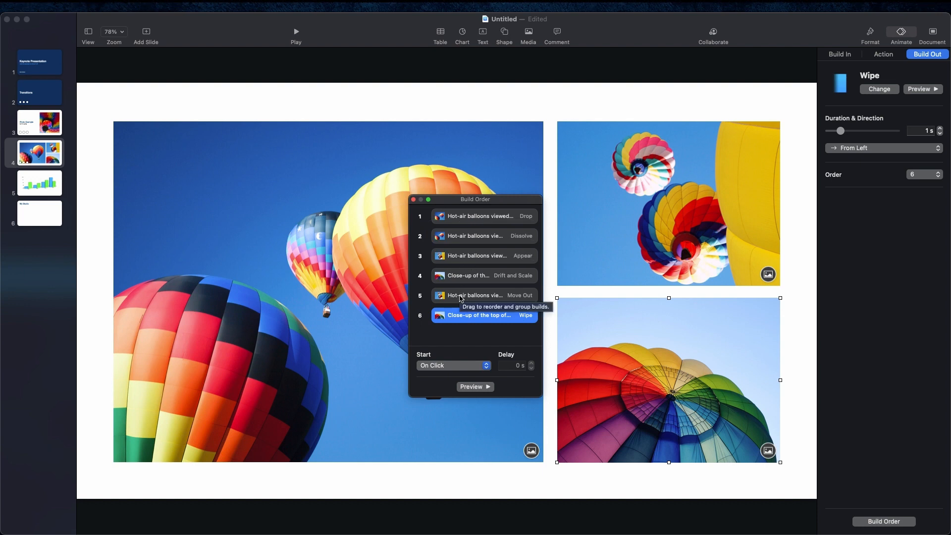
pyautogui.moveTo(461, 296)
pyautogui.mouseDown()
pyautogui.moveTo(460, 268)
pyautogui.moveTo(461, 278)
pyautogui.mouseUp()
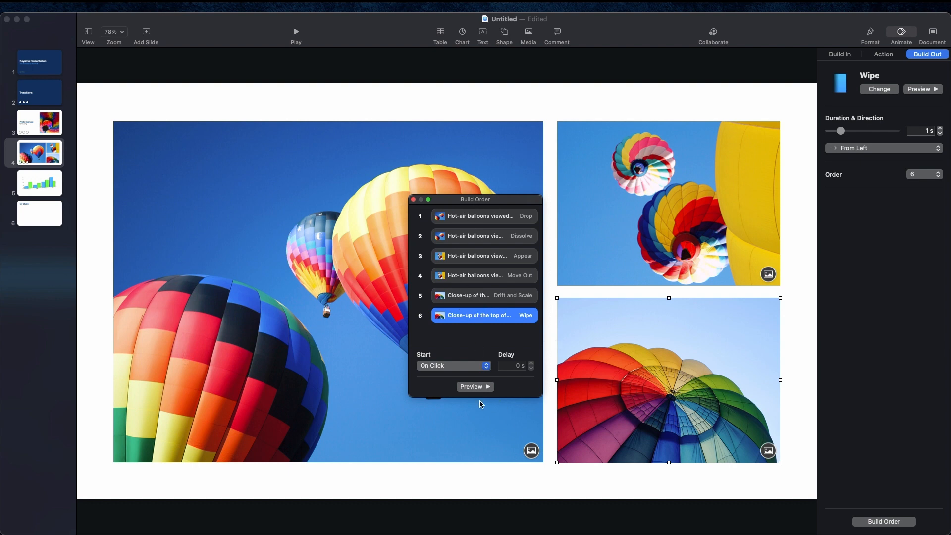
pyautogui.click(414, 200)
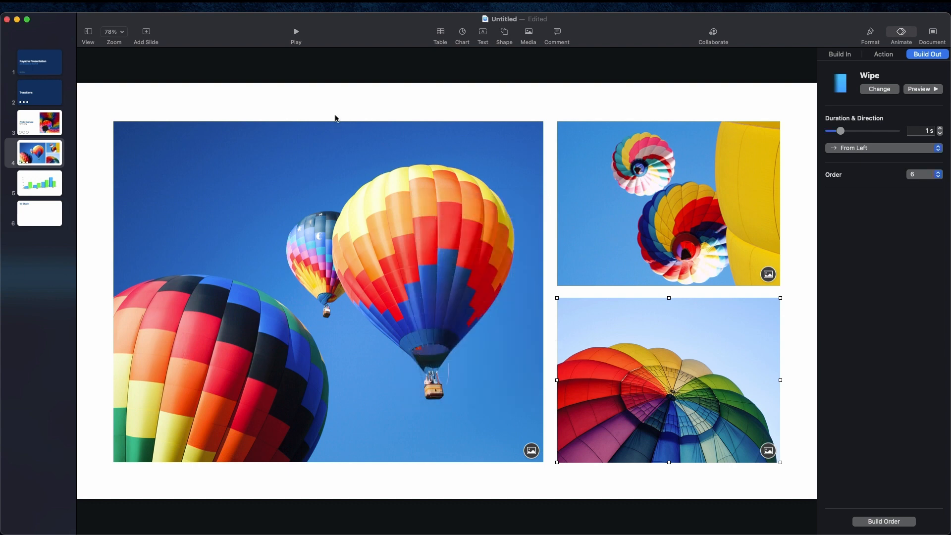
# Step: Play slide 4 to check the reordered photo builds, and exit the slideshow
pyautogui.click(296, 32)
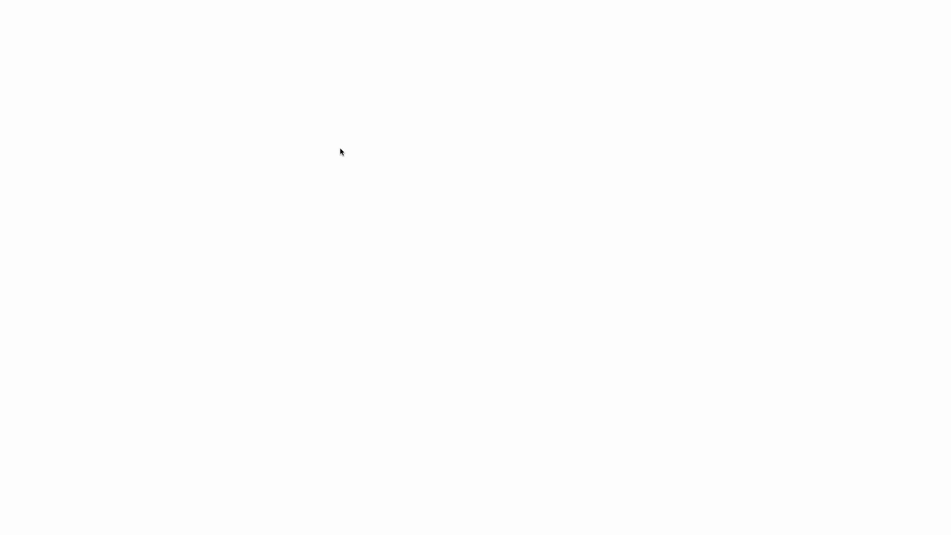
pyautogui.click(340, 147)
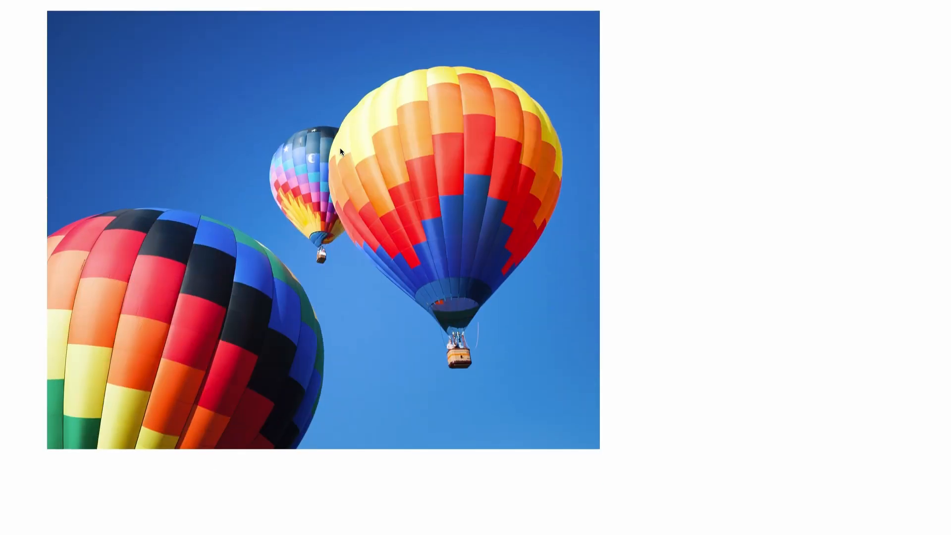
pyautogui.click(340, 148)
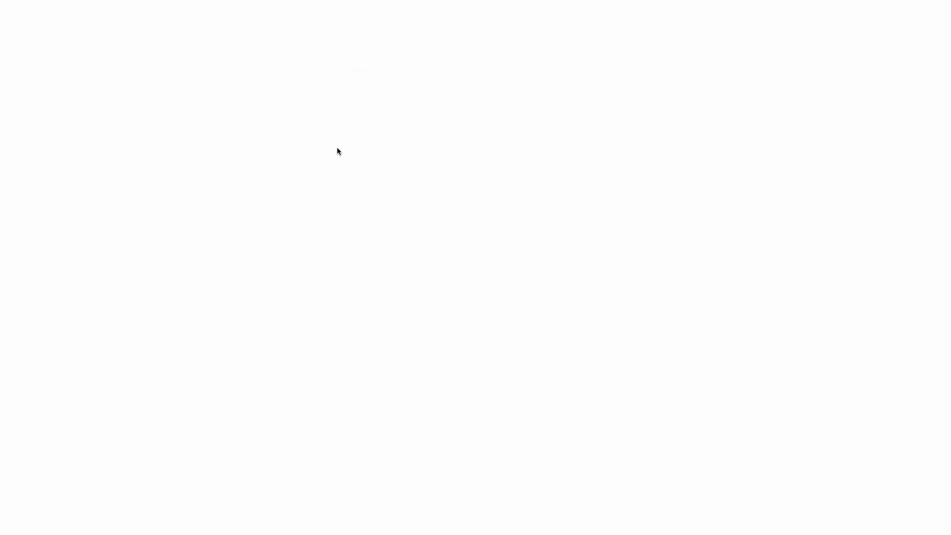
pyautogui.press('Escape')
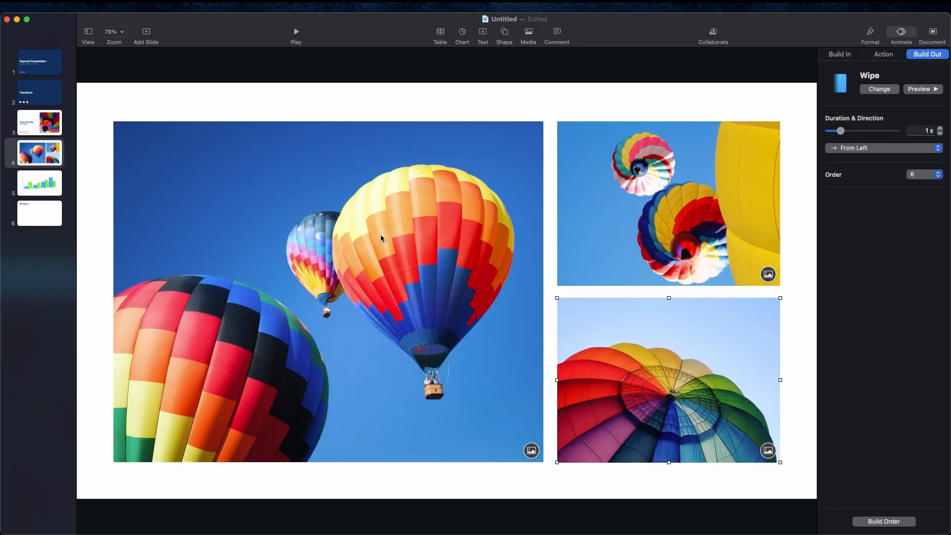
# Step: Set the large photo's Drop build in slide 4's build order to start automatically
pyautogui.click(882, 523)
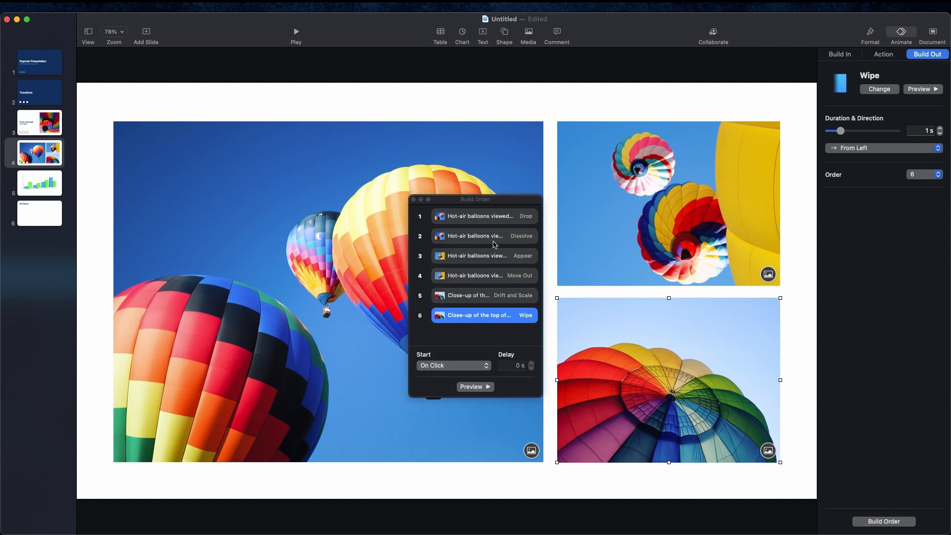
pyautogui.click(498, 220)
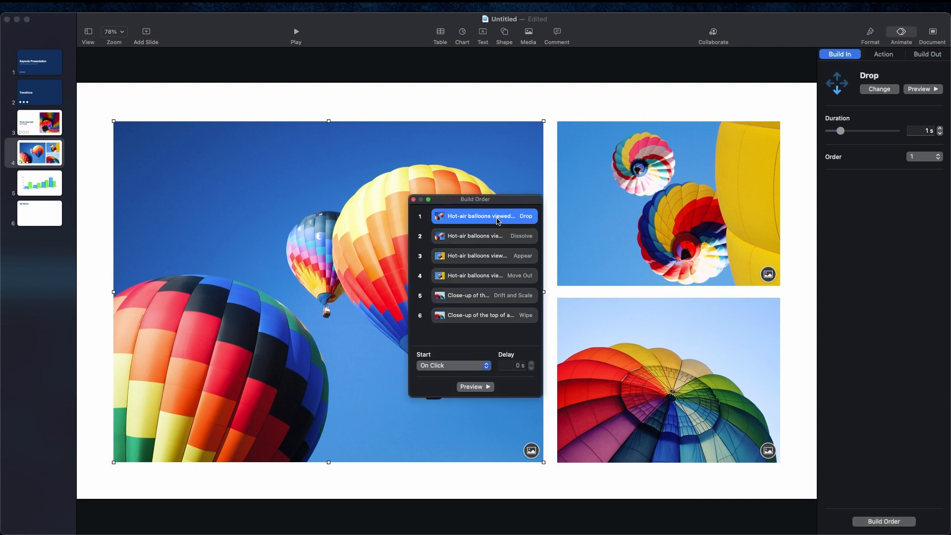
pyautogui.click(461, 365)
pyautogui.click(449, 376)
# Step: Set the large photo's Dissolve build to start After Build 1 with a 2 s delay
pyautogui.click(504, 238)
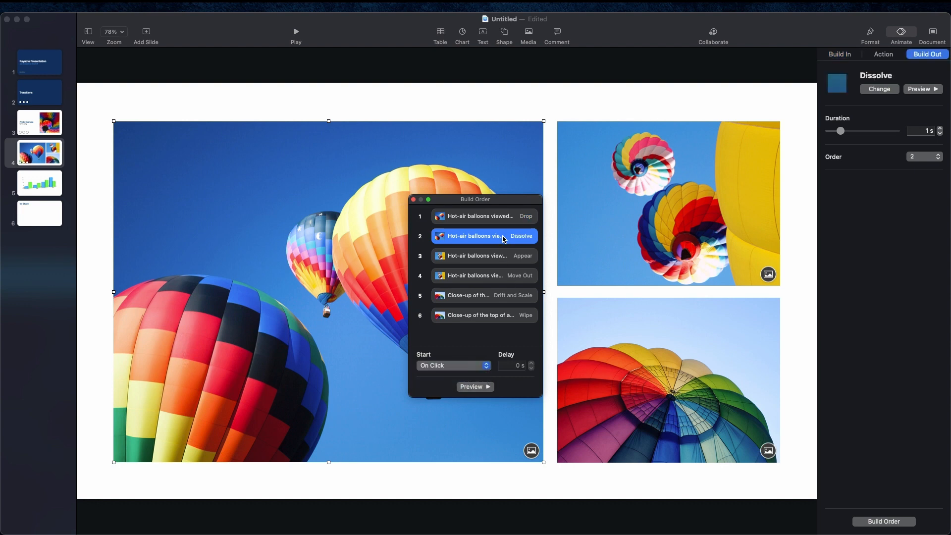
pyautogui.click(469, 367)
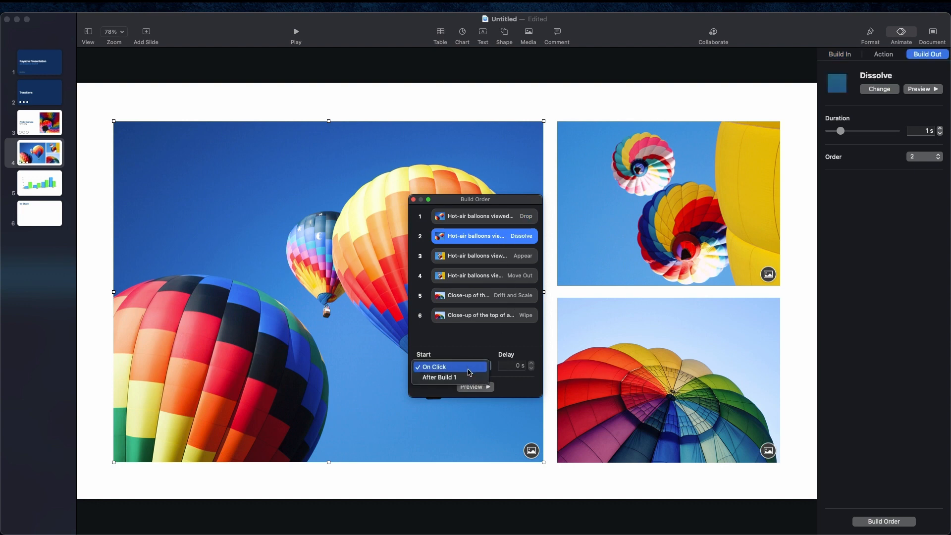
pyautogui.click(469, 377)
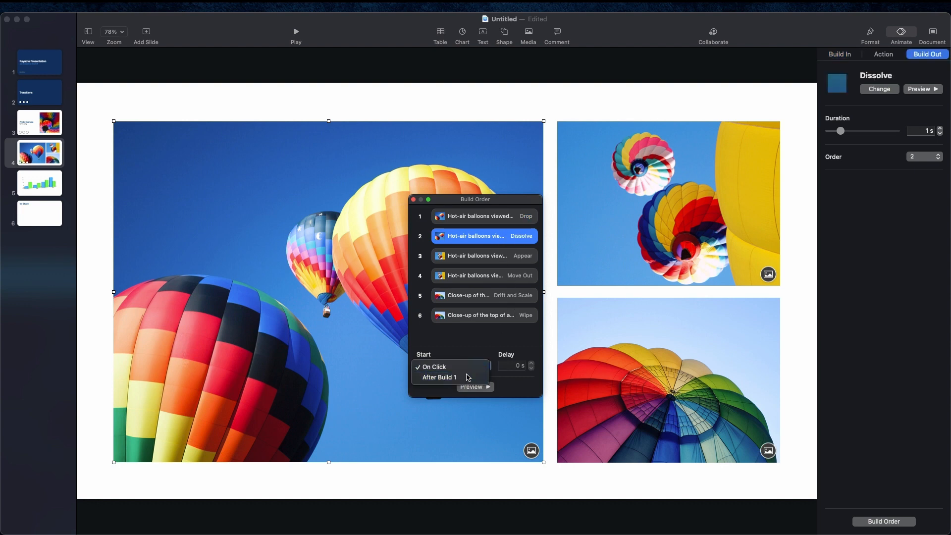
pyautogui.click(520, 367)
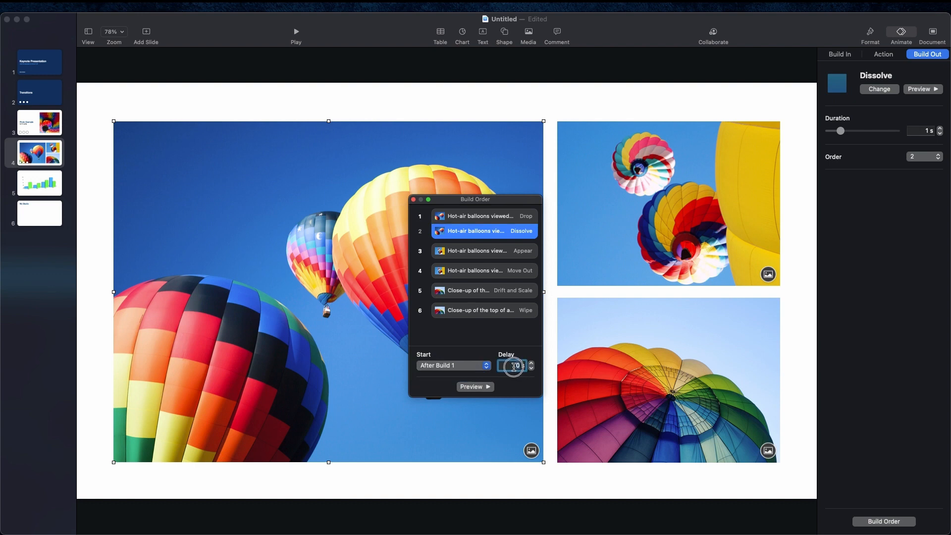
pyautogui.write('2')
# Step: Set the upper small photo's Appear build to start After Build 2 with a 0.50 s delay
pyautogui.click(500, 257)
pyautogui.click(474, 366)
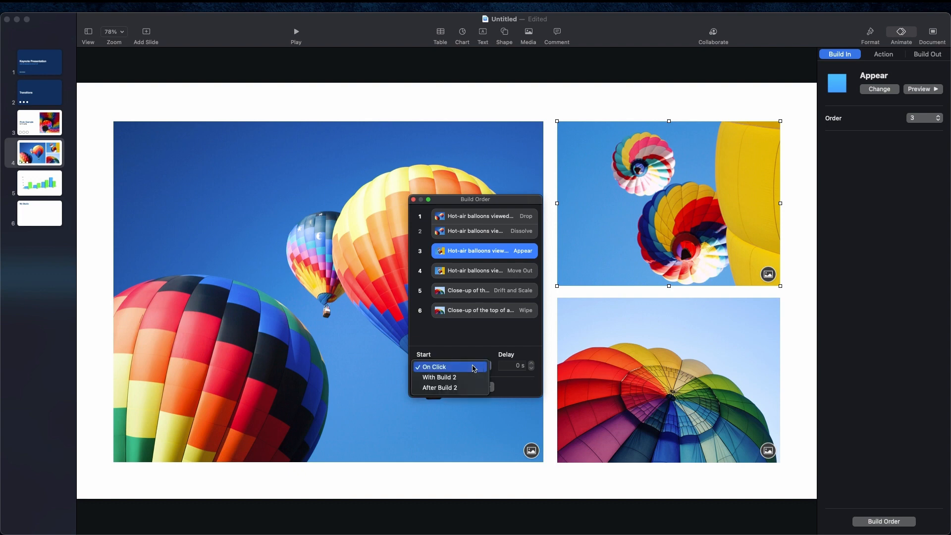
pyautogui.click(470, 388)
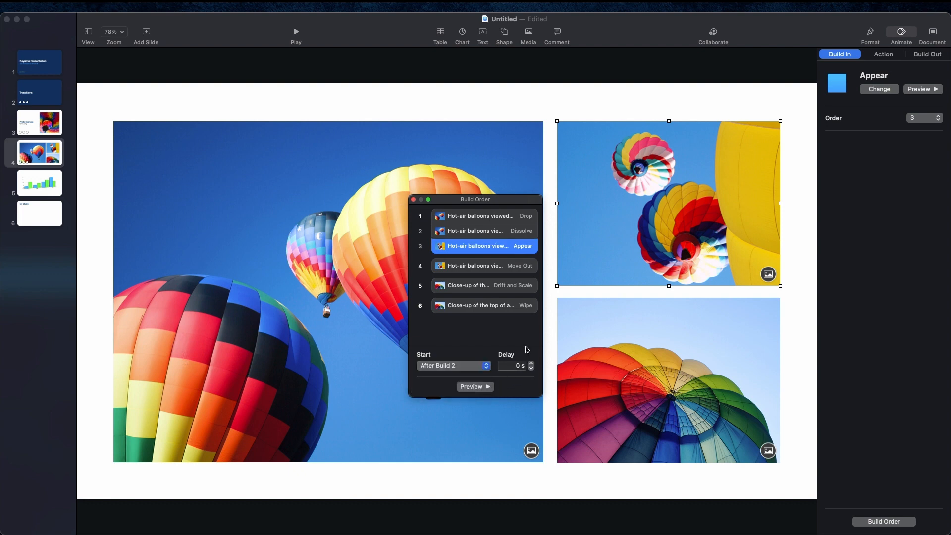
pyautogui.click(532, 363)
pyautogui.click(532, 364)
pyautogui.click(532, 363)
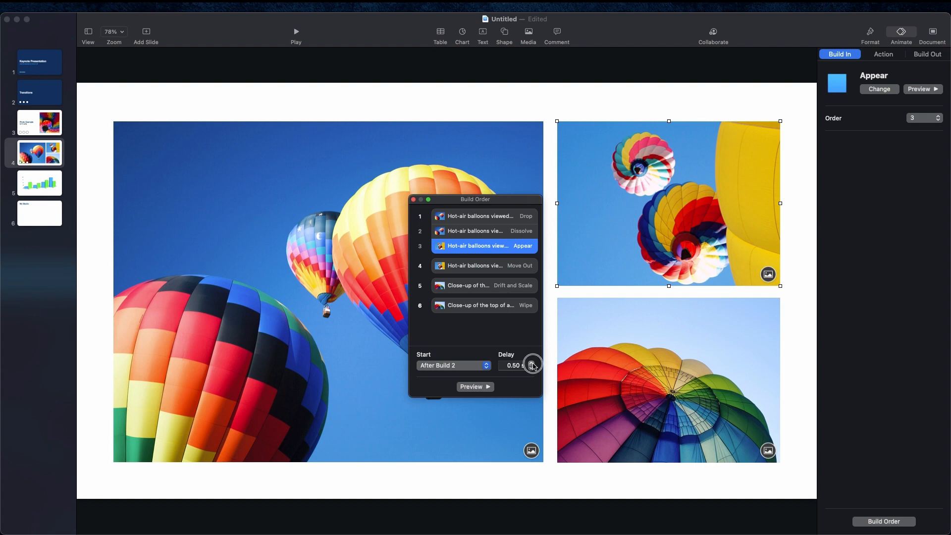
# Step: Set the upper small photo's Move Out build to start After Build 3 with a delay of about 0.80 s
pyautogui.click(492, 269)
pyautogui.click(488, 366)
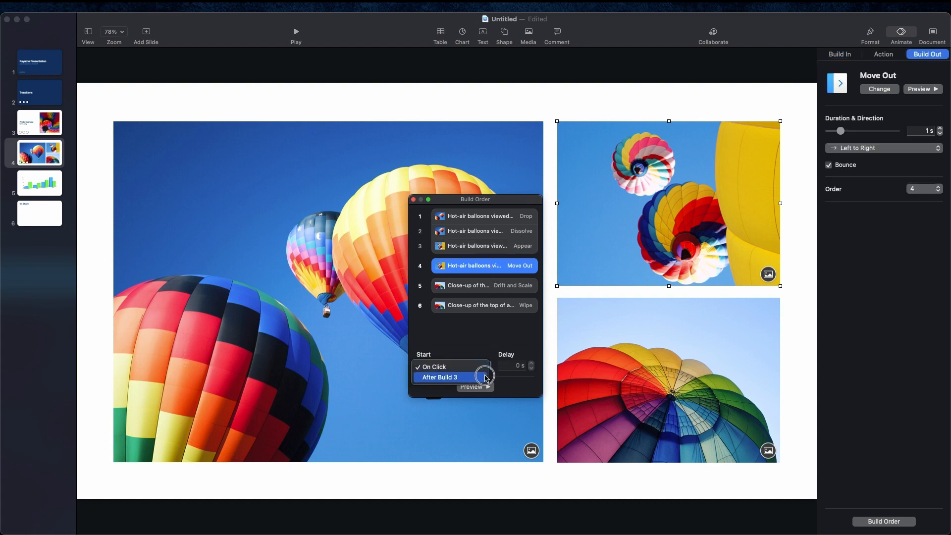
pyautogui.click(486, 378)
pyautogui.click(532, 364)
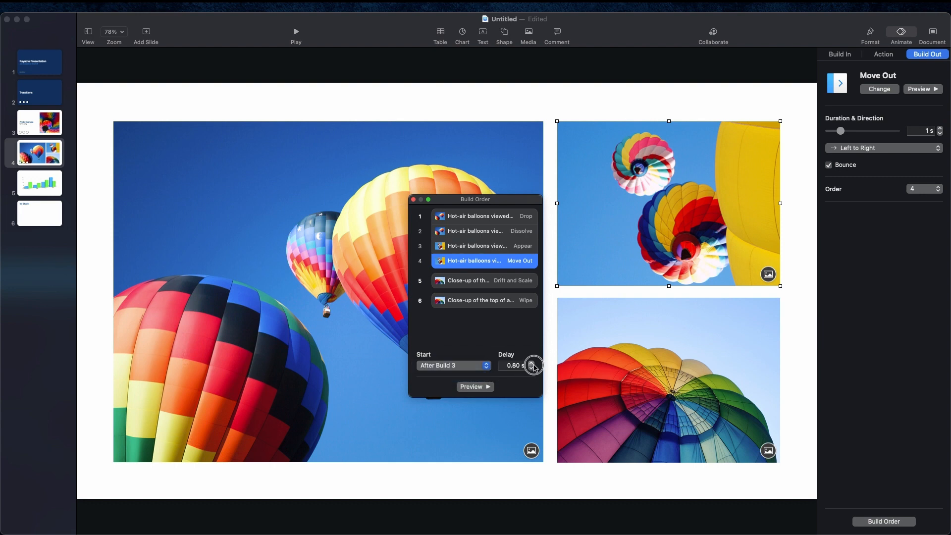
pyautogui.click(531, 363)
# Step: Set the lower small photo's Drift and Scale build to start After Build 4 with a 0.20 s delay
pyautogui.click(488, 281)
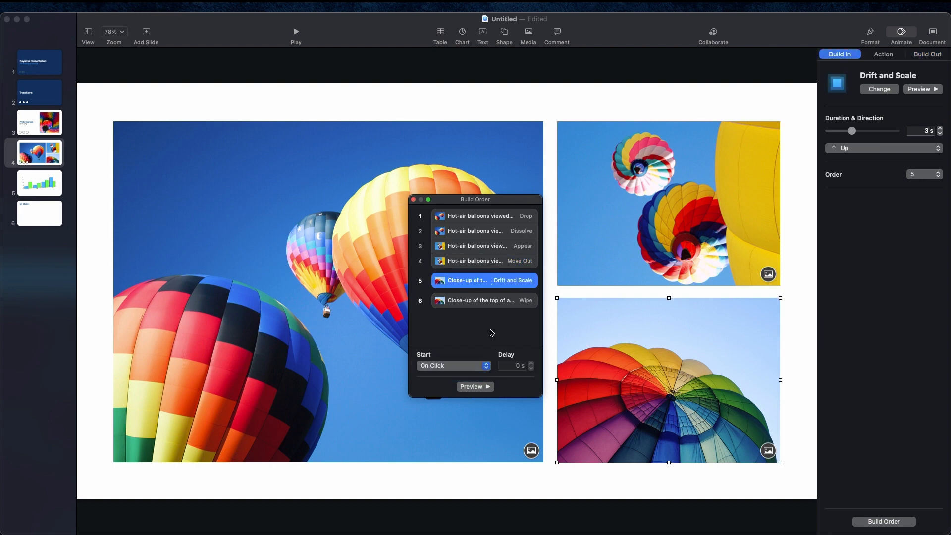
pyautogui.click(487, 366)
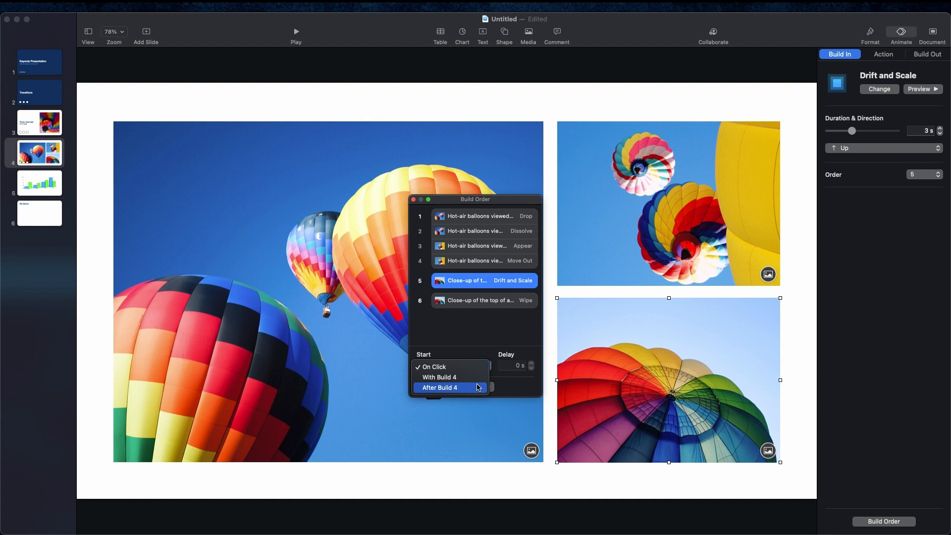
pyautogui.click(479, 387)
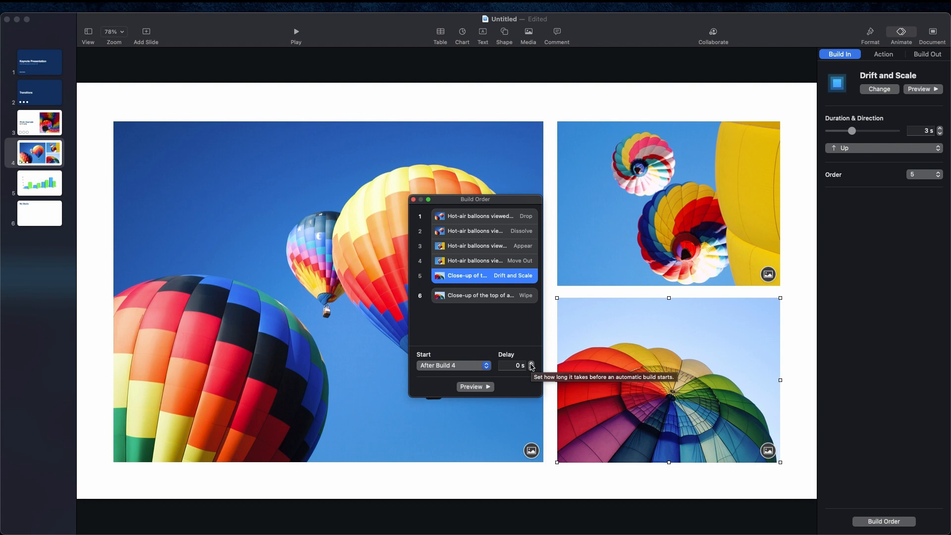
pyautogui.click(531, 364)
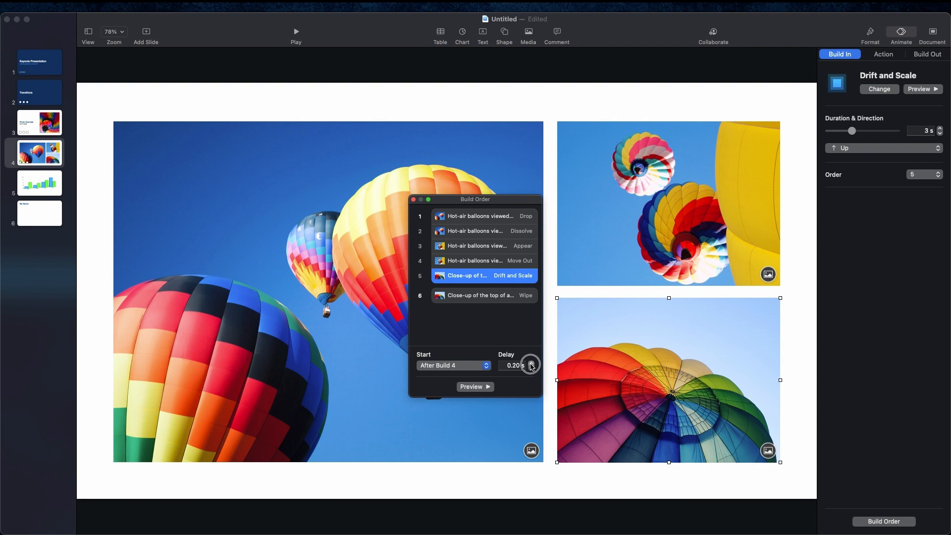
# Step: Set the lower small photo's Wipe build to start After Build 5 with a 0 s delay, and close the build order
pyautogui.click(489, 301)
pyautogui.click(472, 368)
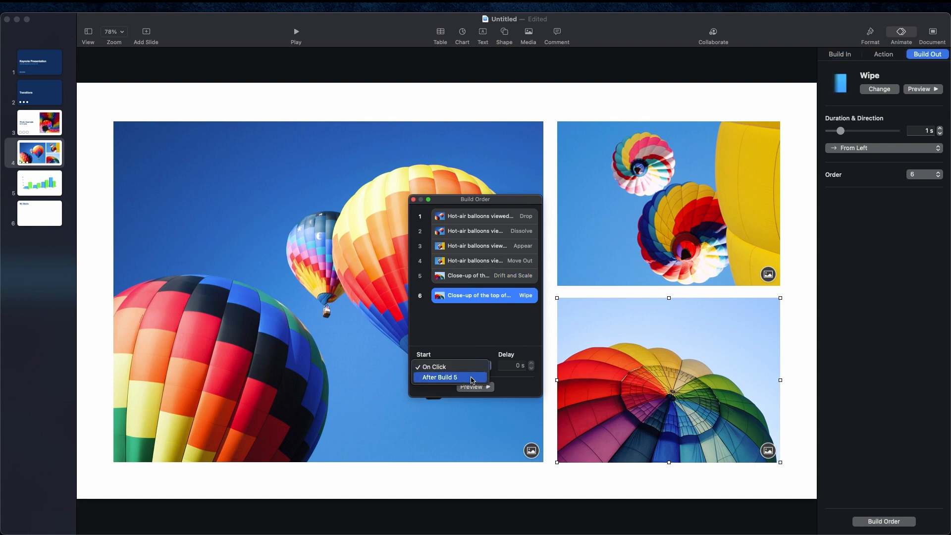
pyautogui.click(473, 379)
pyautogui.click(520, 369)
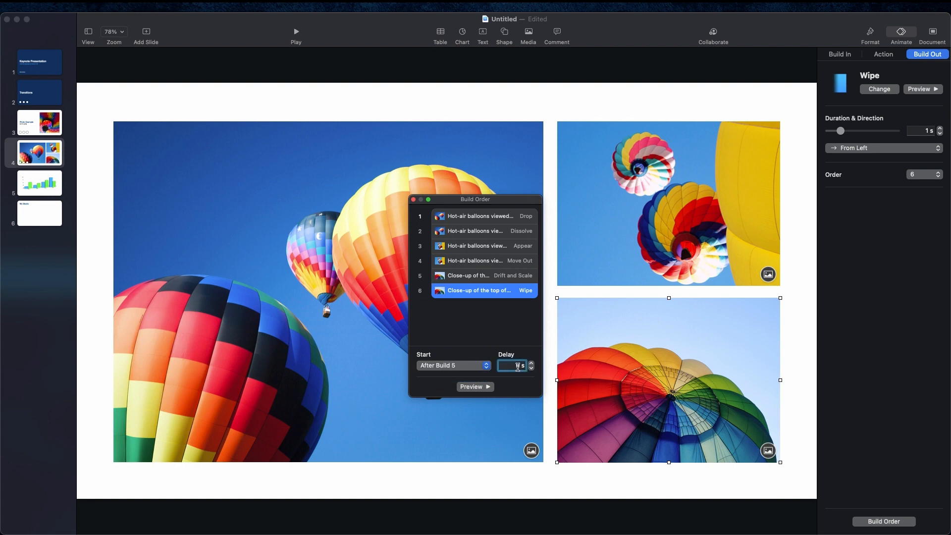
pyautogui.write('0')
pyautogui.click(414, 199)
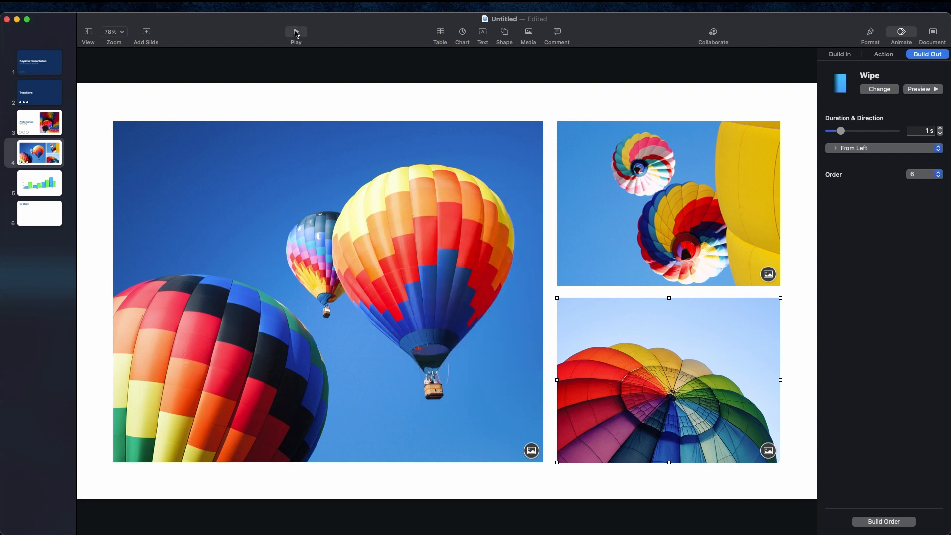
# Step: Play the balloon photo slide in the slideshow, exit it, and review the slide's build order
pyautogui.click(296, 33)
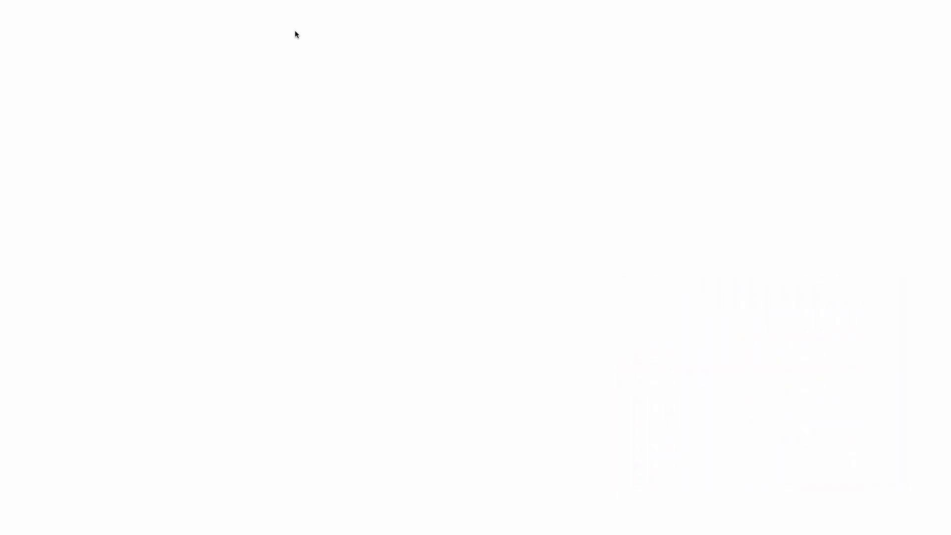
pyautogui.press('Escape')
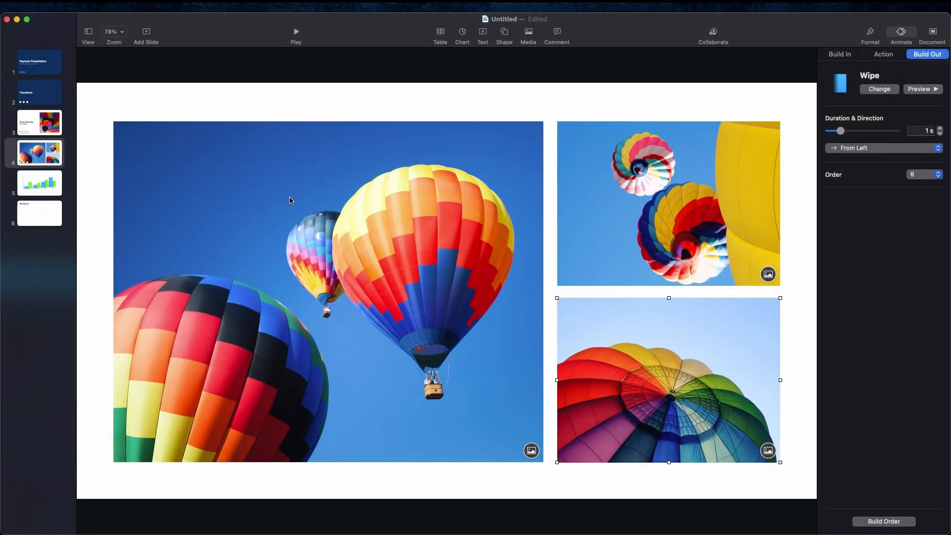
pyautogui.click(885, 521)
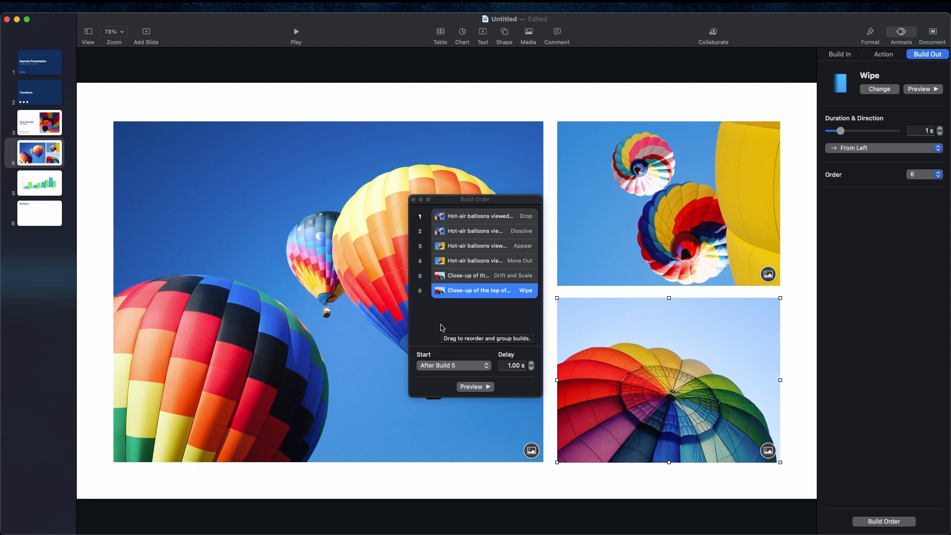
pyautogui.click(414, 200)
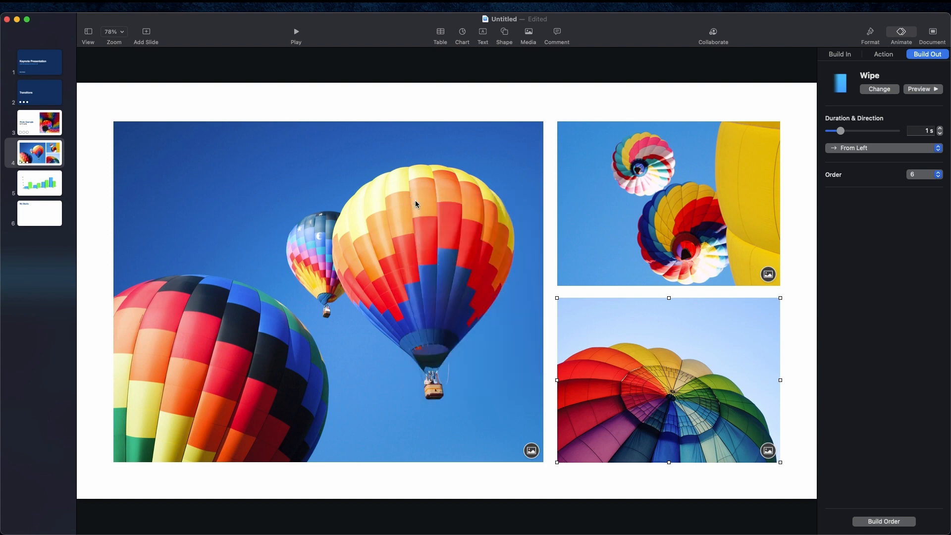
# Step: Rotate the 3D bar chart on slide 5 slightly to a flatter, more frontal viewing angle
pyautogui.click(49, 183)
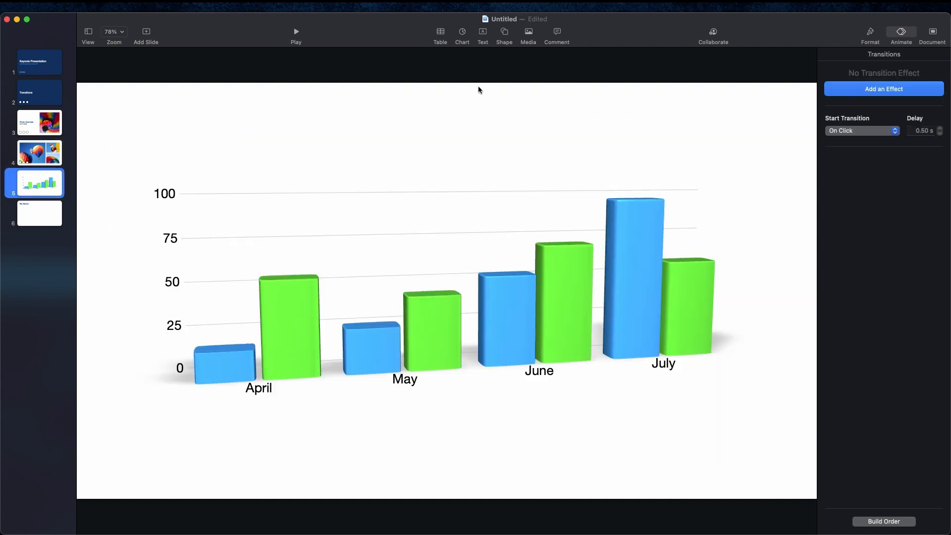
pyautogui.click(463, 33)
pyautogui.click(570, 81)
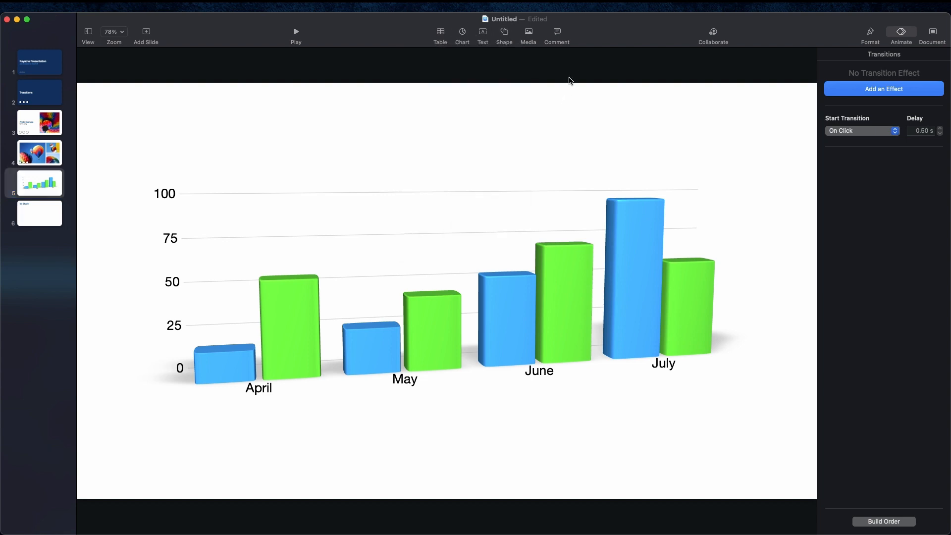
pyautogui.click(490, 263)
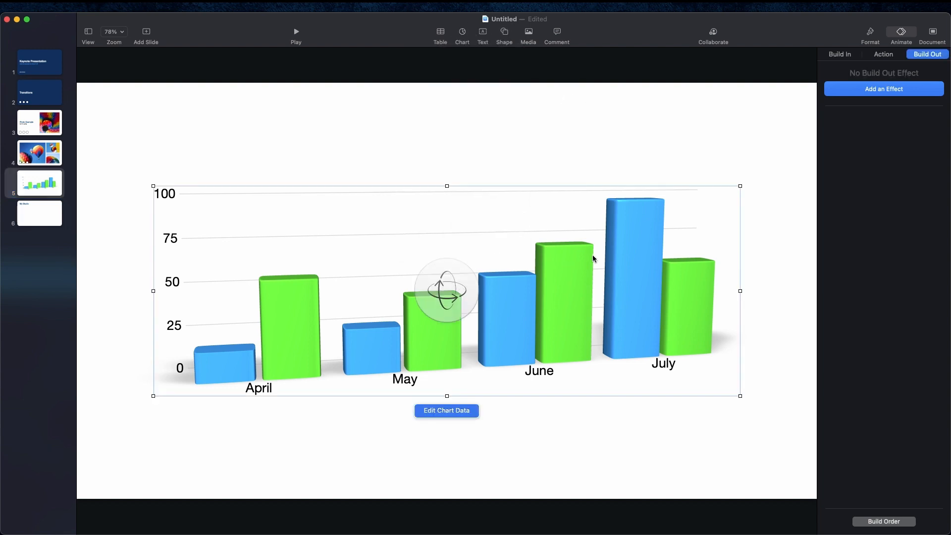
pyautogui.moveTo(457, 304); pyautogui.dragTo(444, 285)
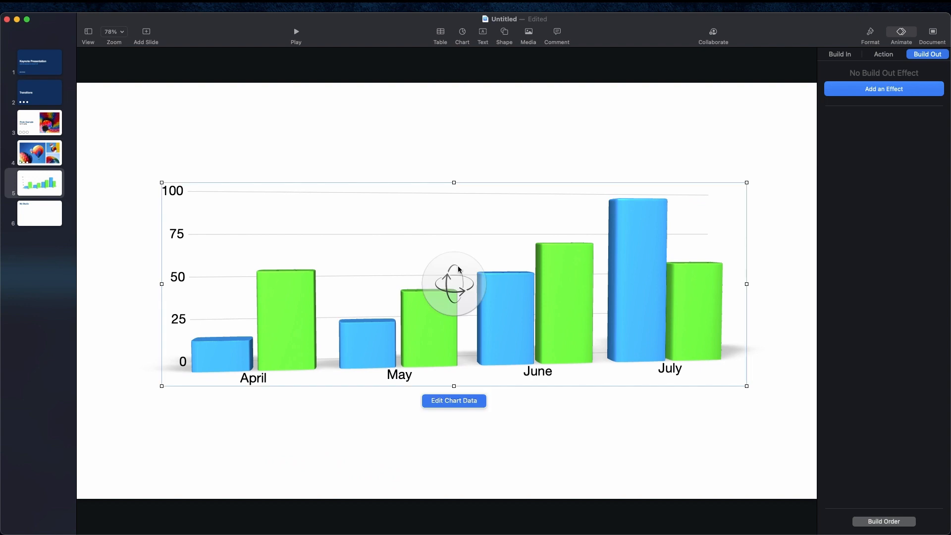
# Step: Preview 3D build-in effects such as 3D Grow, 3D Rotate and 3D Z Axis on the chart, and apply 3D Crane
pyautogui.click(851, 56)
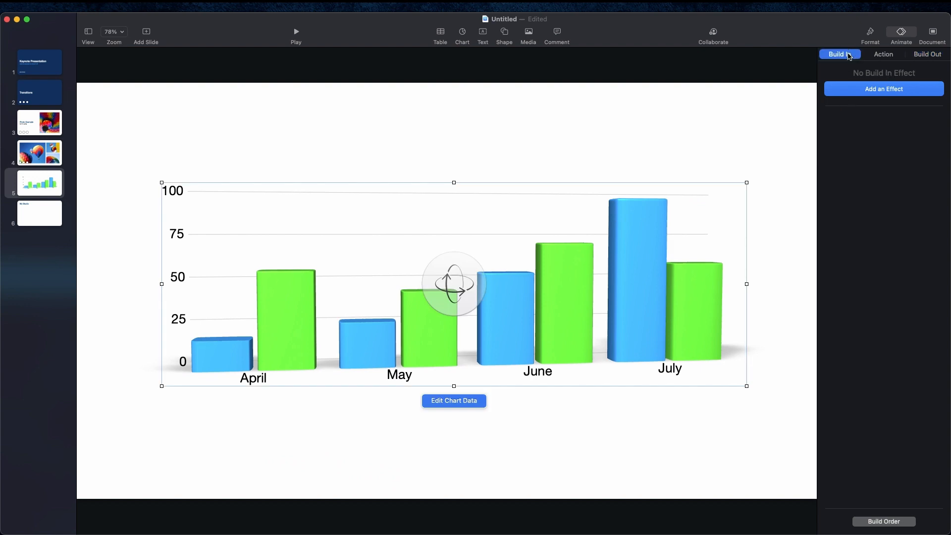
pyautogui.click(882, 92)
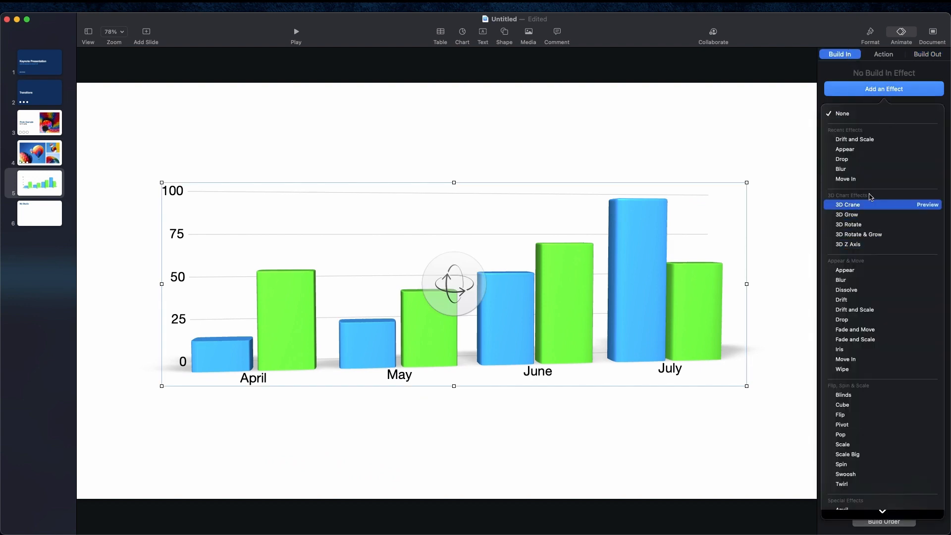
pyautogui.click(926, 208)
pyautogui.click(929, 215)
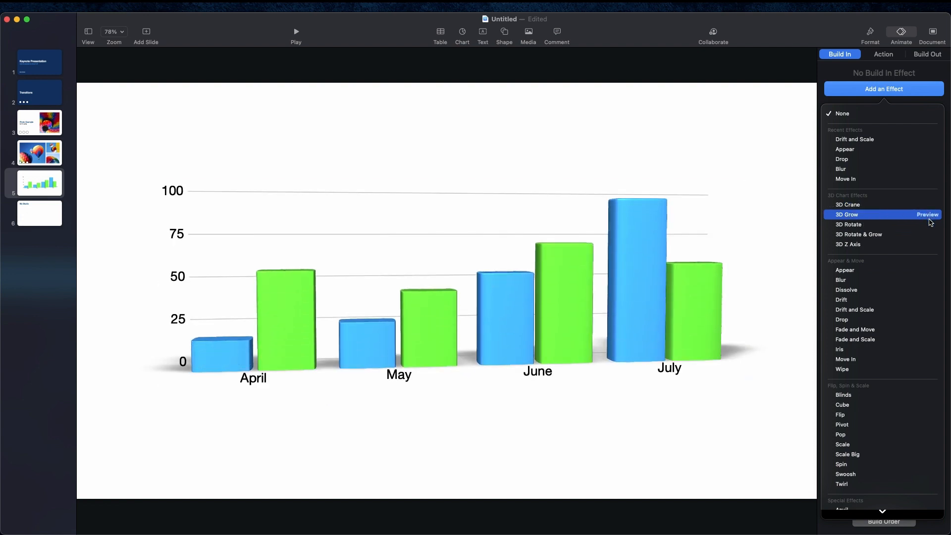
pyautogui.click(930, 225)
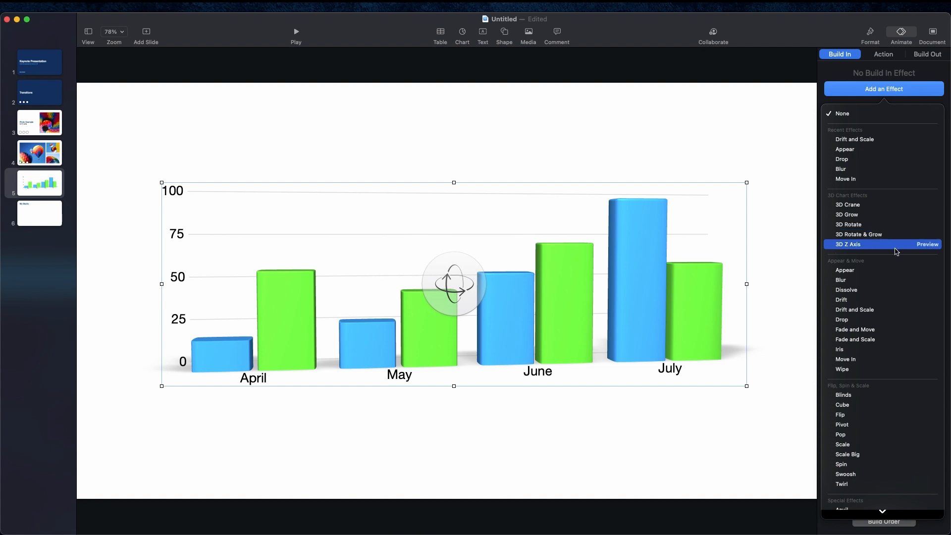
pyautogui.click(932, 245)
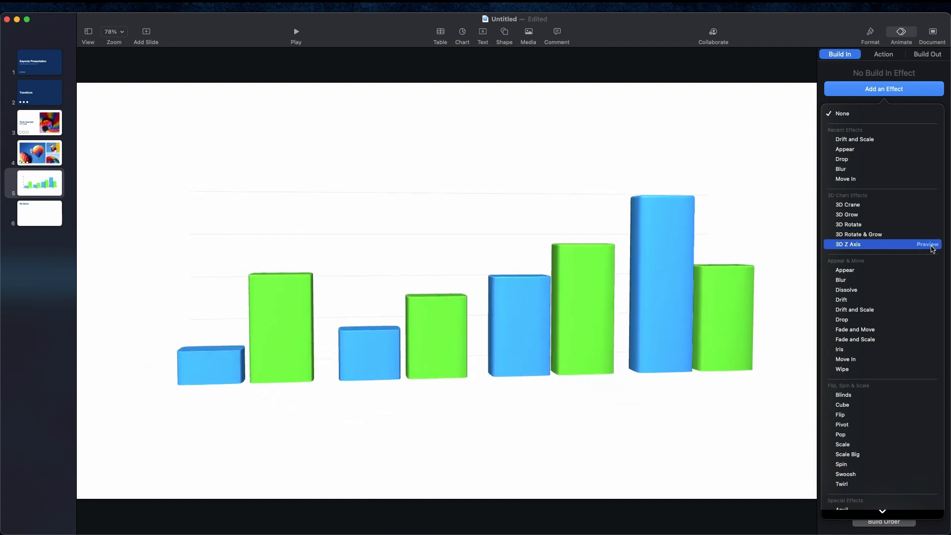
pyautogui.click(921, 206)
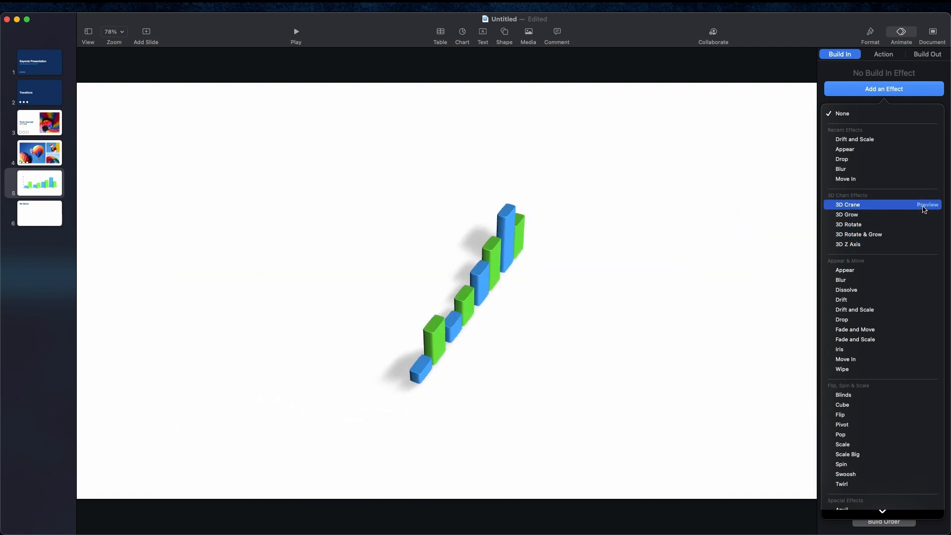
pyautogui.click(859, 209)
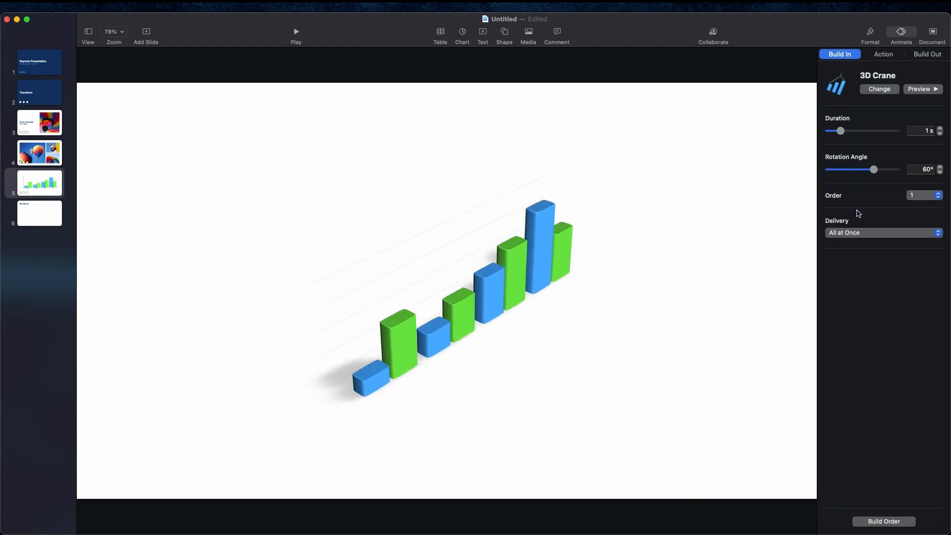
# Step: Insert a photo on the My Studio slide by taking it with the camera of the first listed connected device
pyautogui.click(50, 222)
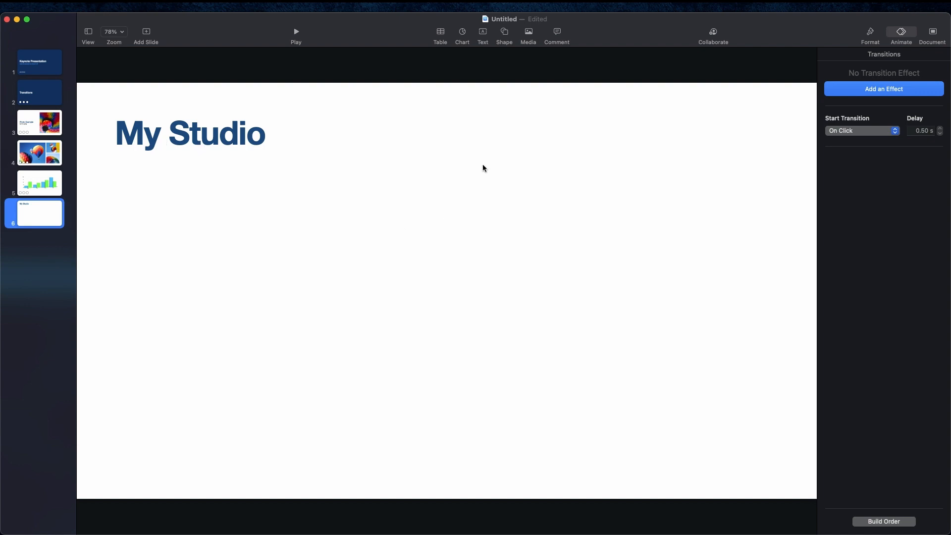
pyautogui.click(528, 34)
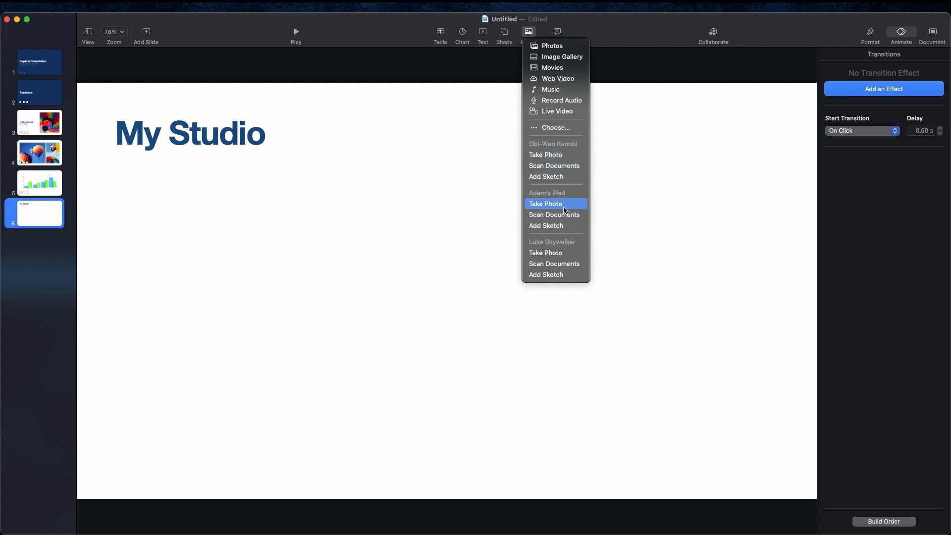
pyautogui.click(556, 155)
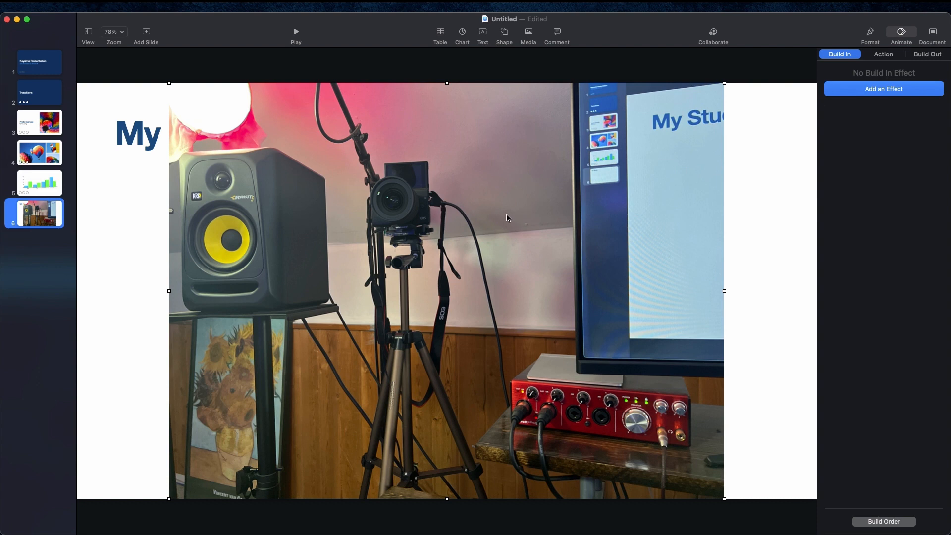
# Step: Scale down the studio photo and place it beneath the My Studio title, roughly centred on the slide
pyautogui.moveTo(724, 83); pyautogui.dragTo(495, 266)
pyautogui.moveTo(307, 406); pyautogui.dragTo(424, 344)
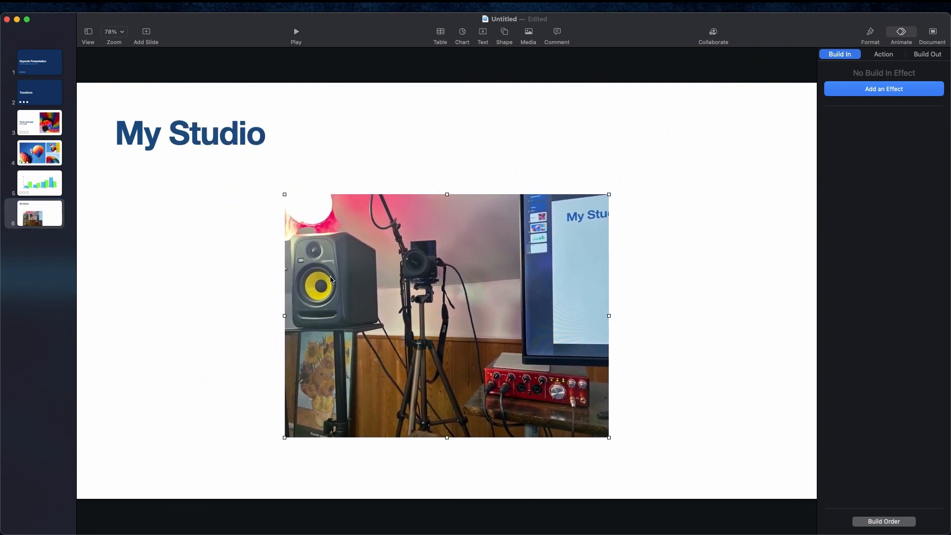
pyautogui.moveTo(285, 193); pyautogui.dragTo(246, 165)
pyautogui.moveTo(350, 297); pyautogui.dragTo(361, 321)
# Step: Apply the Blinds build-in effect to the studio photo
pyautogui.click(870, 33)
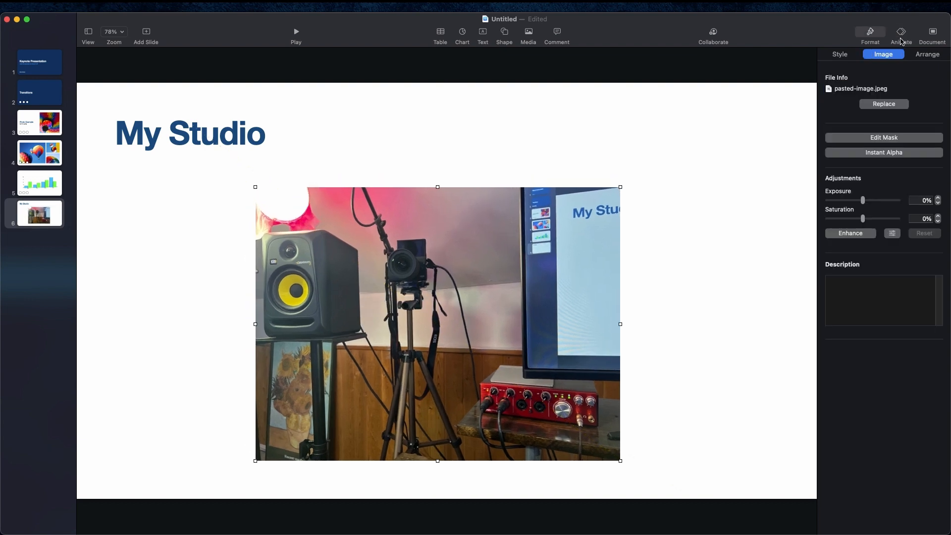
pyautogui.click(901, 41)
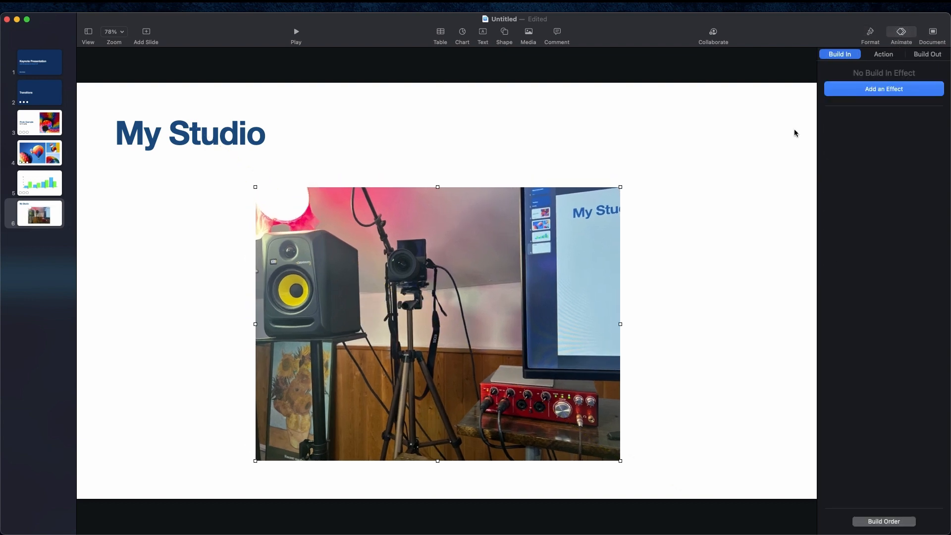
pyautogui.click(914, 92)
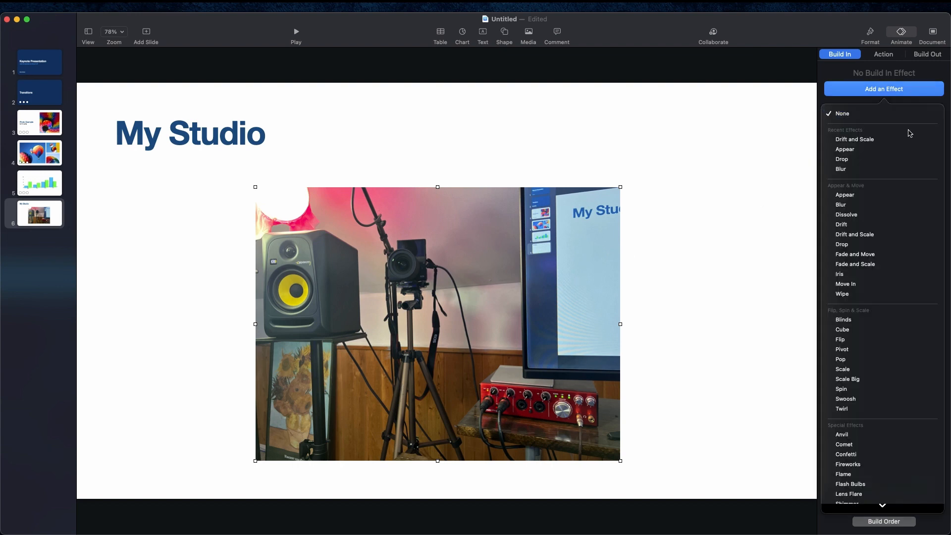
pyautogui.click(896, 321)
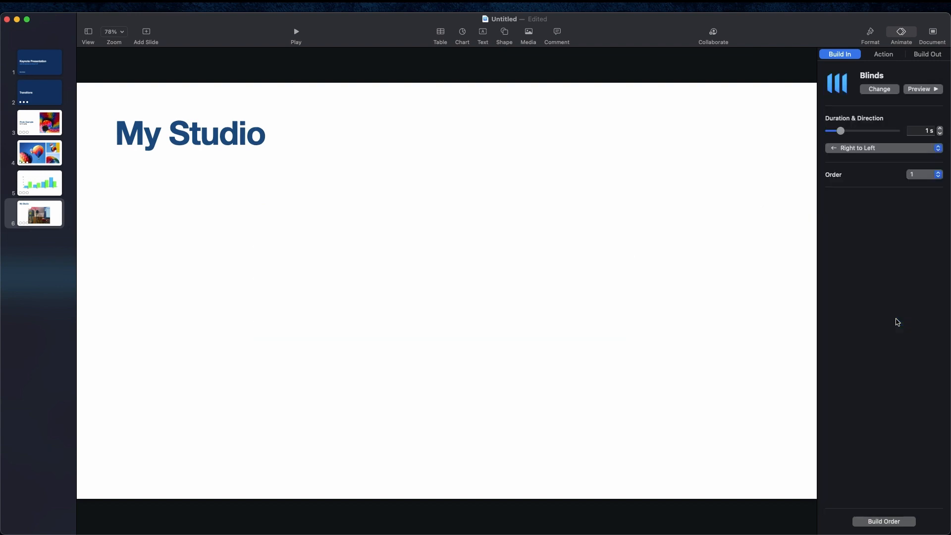
# Step: Apply the Anvil build-in effect to the My Studio title
pyautogui.click(179, 145)
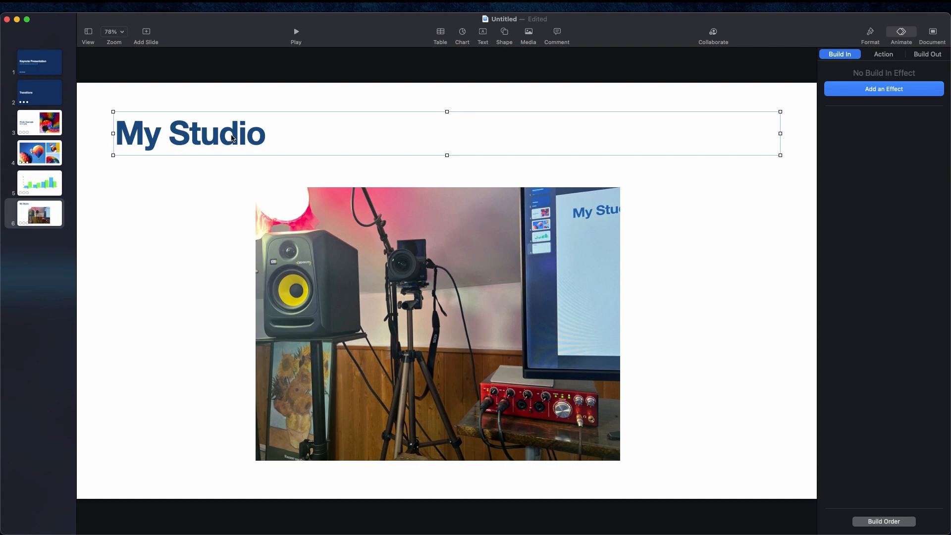
pyautogui.click(870, 92)
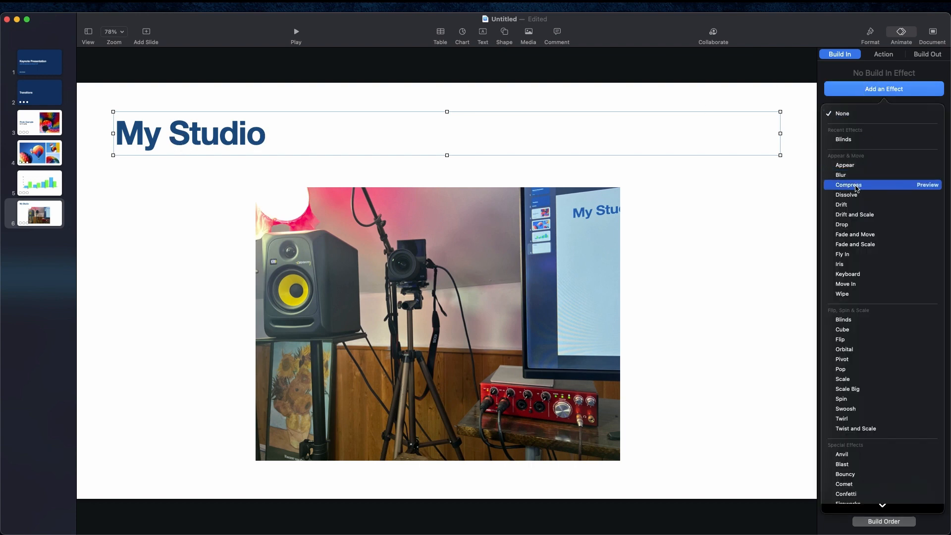
pyautogui.click(843, 455)
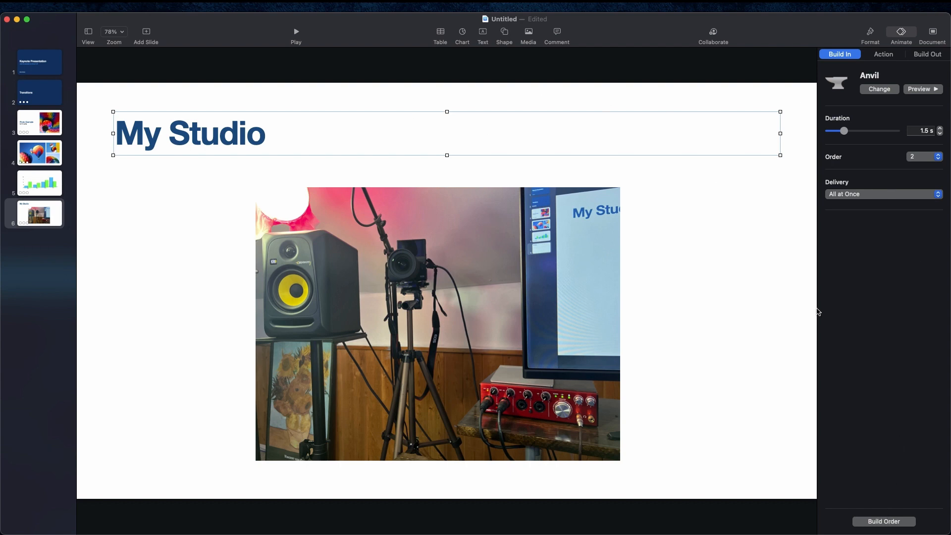
# Step: Move the title's Anvil build ahead of the photo's build and set it to start After Transition
pyautogui.click(874, 520)
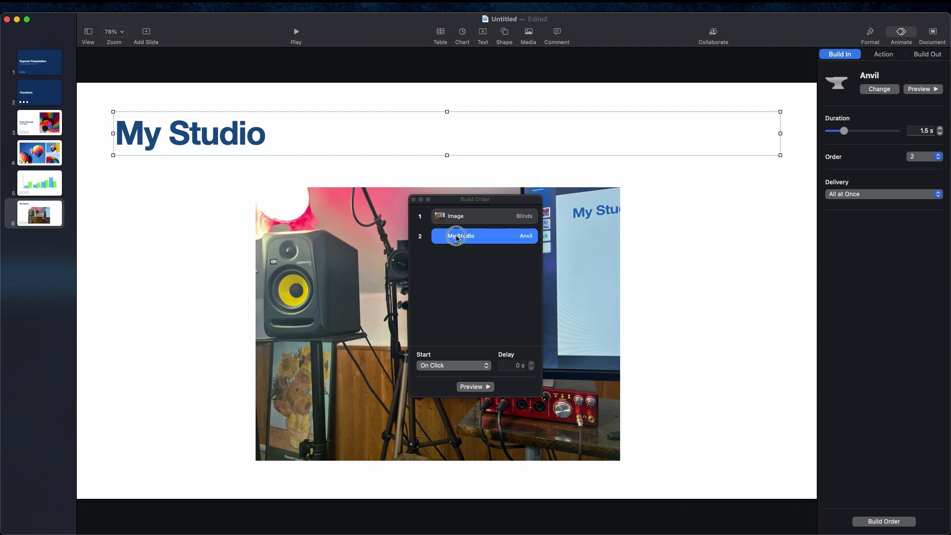
pyautogui.moveTo(450, 236); pyautogui.dragTo(460, 219)
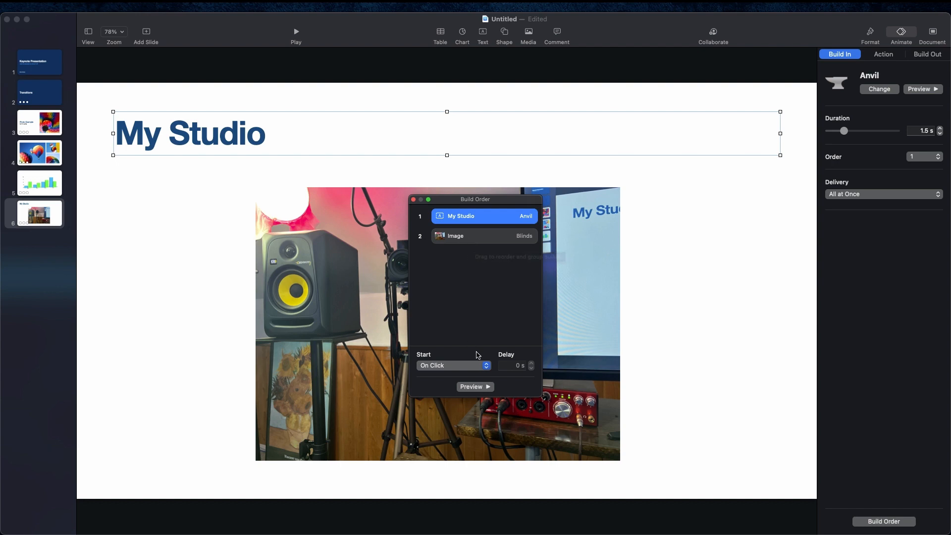
pyautogui.click(485, 369)
pyautogui.click(475, 378)
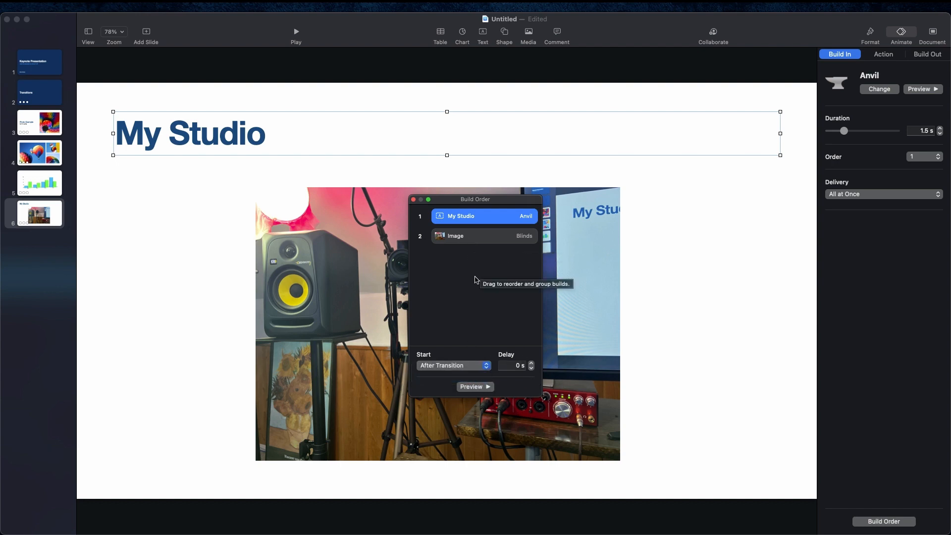
# Step: Set the photo's Blinds build to start After Build 1 with a delay of about 0.40 s, and close the build order
pyautogui.click(476, 240)
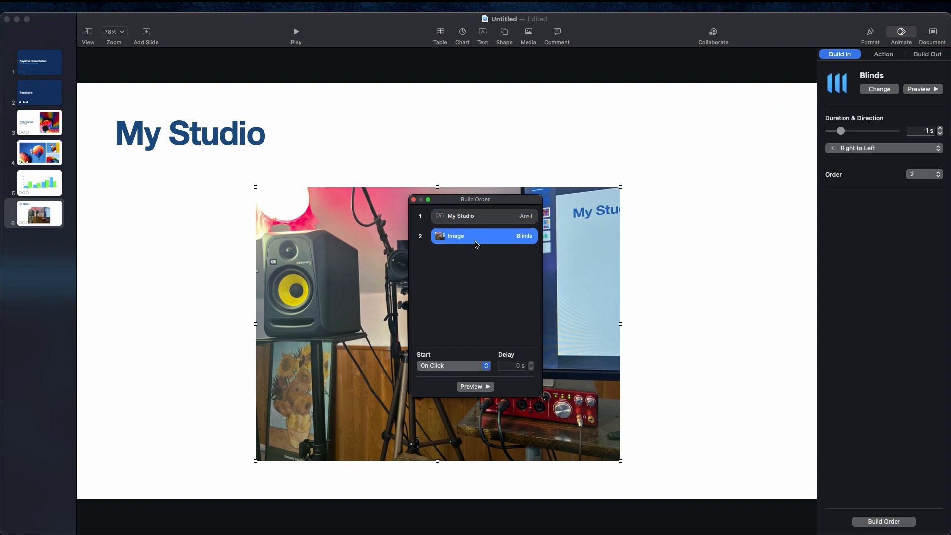
pyautogui.click(491, 369)
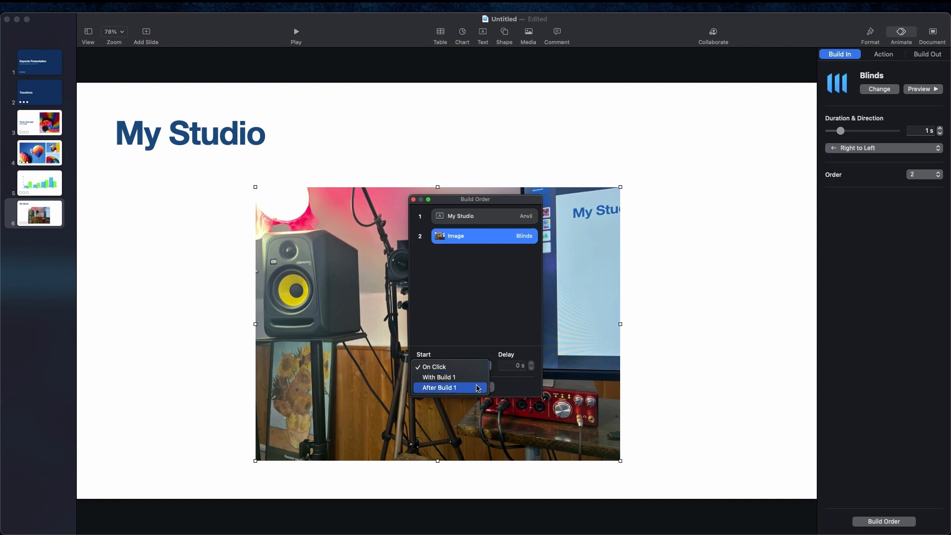
pyautogui.click(479, 387)
pyautogui.click(531, 364)
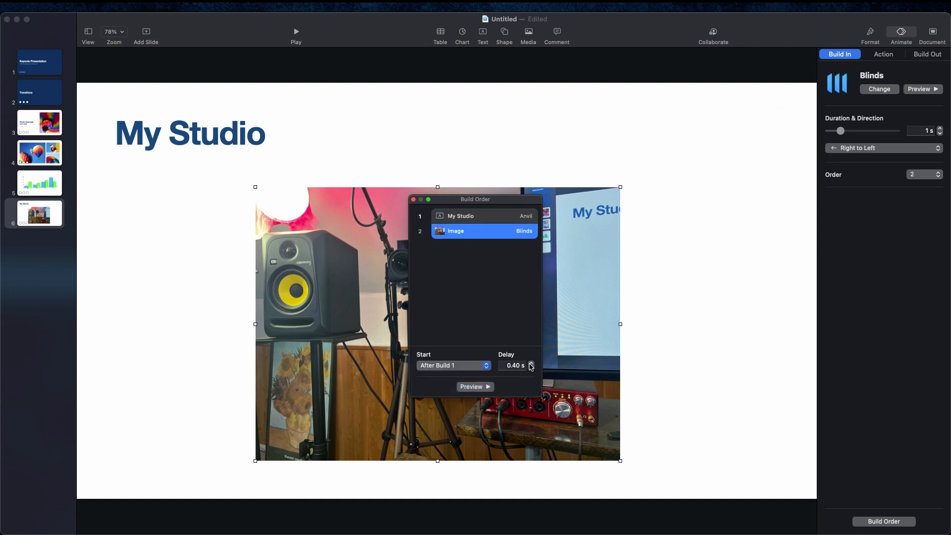
pyautogui.click(531, 365)
pyautogui.click(531, 365)
pyautogui.click(530, 364)
pyautogui.click(530, 365)
pyautogui.click(413, 200)
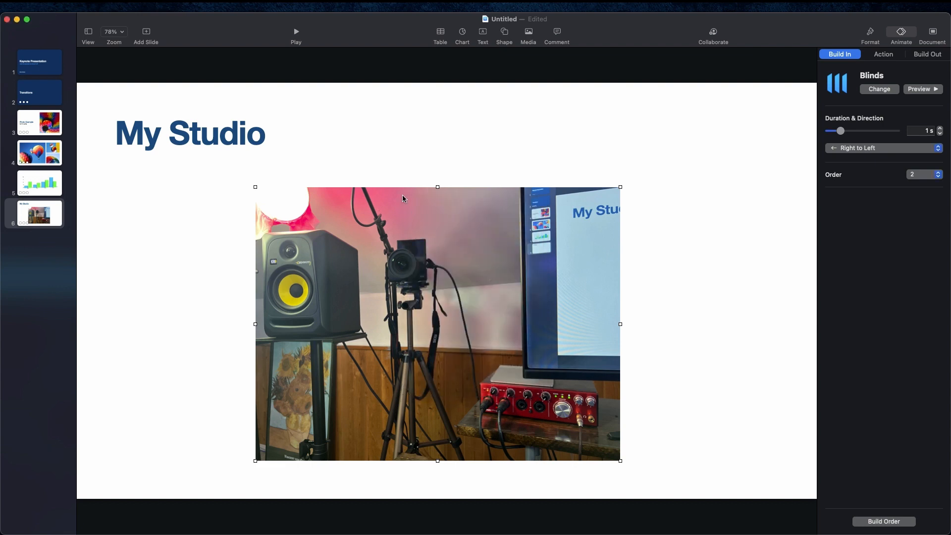
# Step: Play the My Studio slide in the slideshow, exit it, and go to the first slide
pyautogui.click(299, 36)
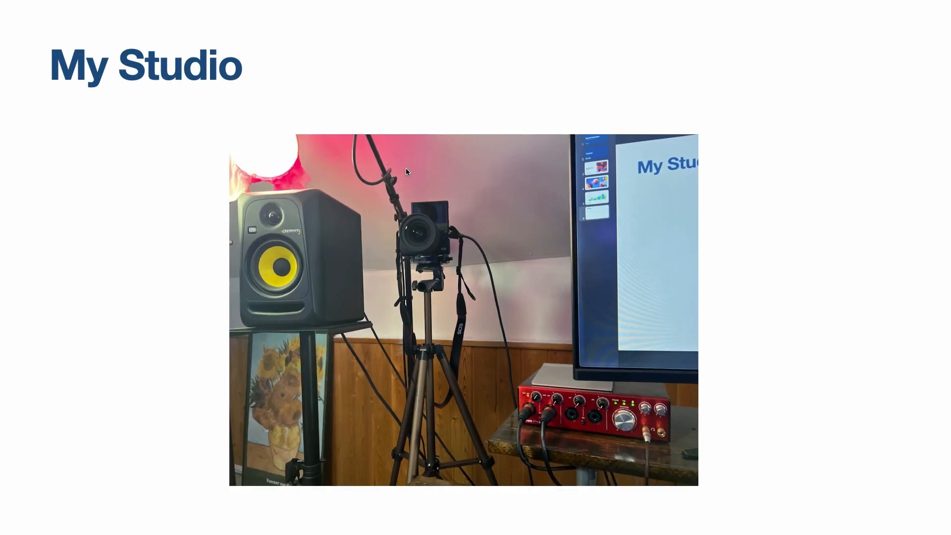
pyautogui.press('Escape')
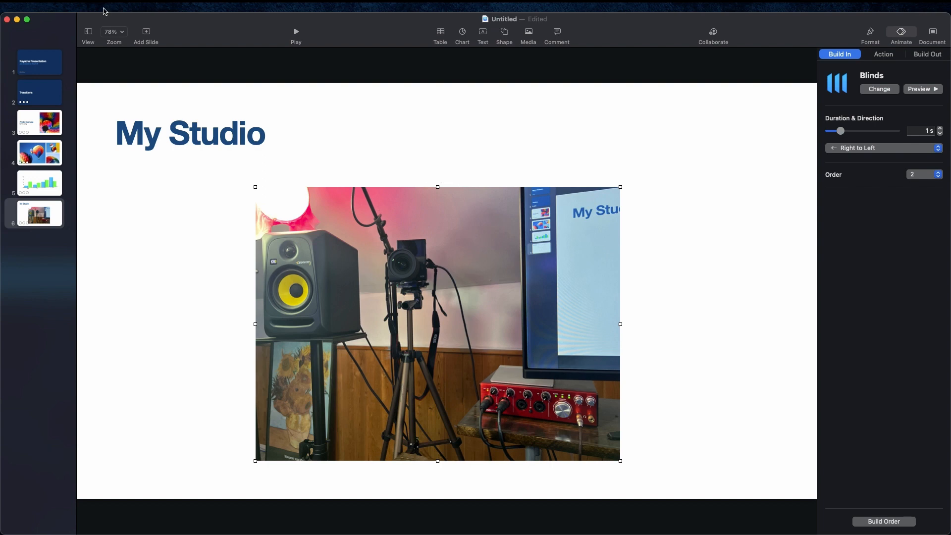
pyautogui.click(22, 58)
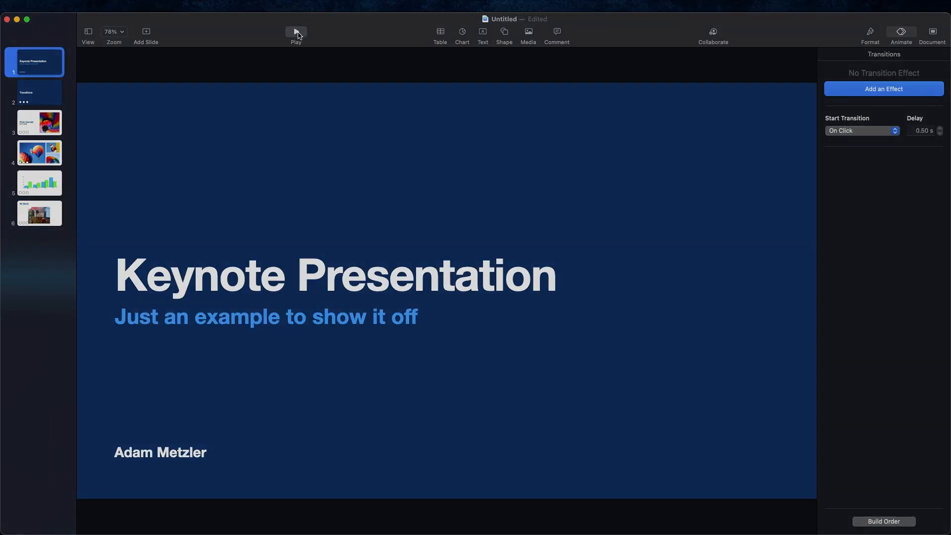